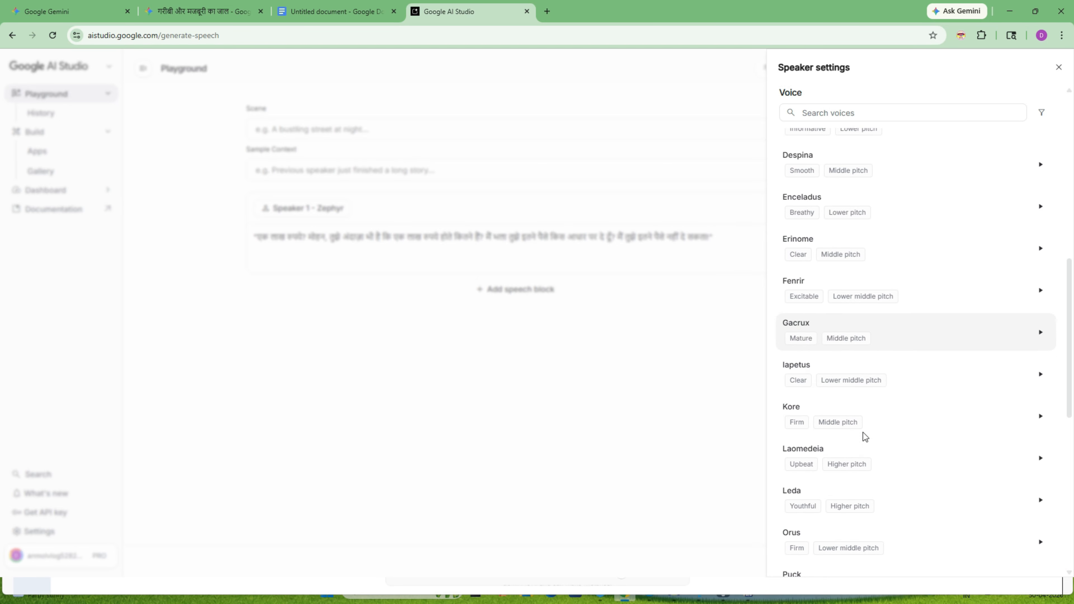
# Generate the Hindi dialogue speech with the Iapetus voice and download the audio
pyautogui.click(719, 355)
pyautogui.click(868, 557)
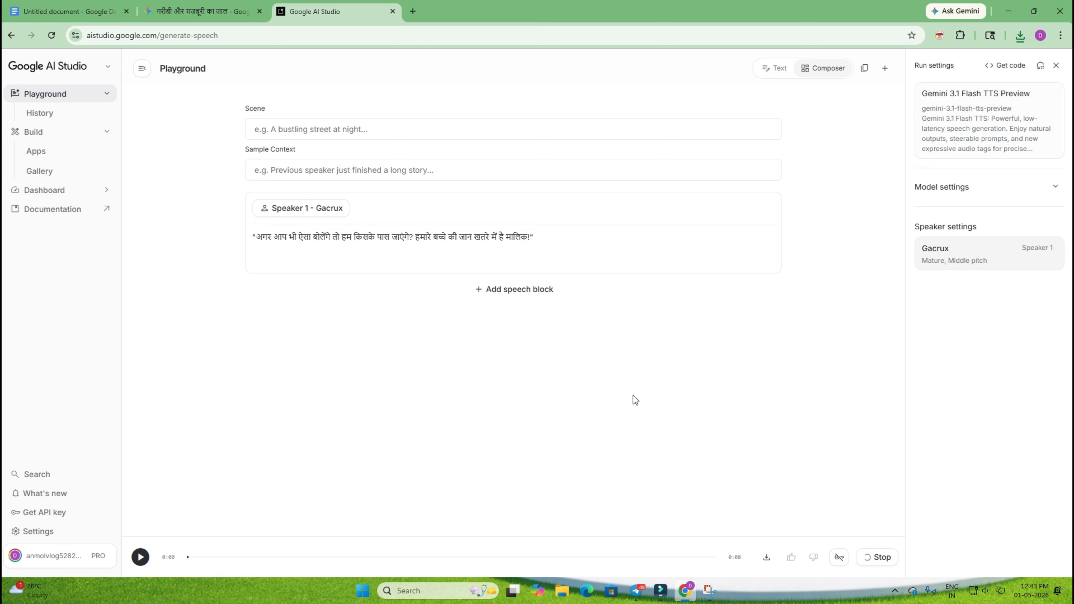
pyautogui.click(752, 556)
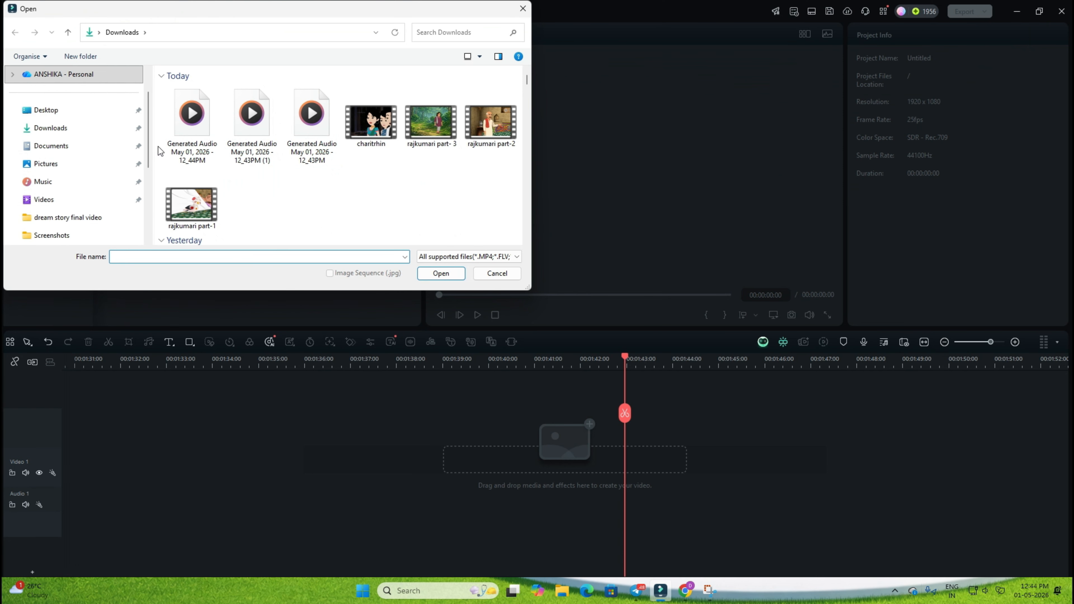
# Import the generated speech audio files from the Downloads folder into Wondershare Filmora
pyautogui.moveTo(351, 161); pyautogui.dragTo(174, 152)
pyautogui.scroll(-5, 440, 173)
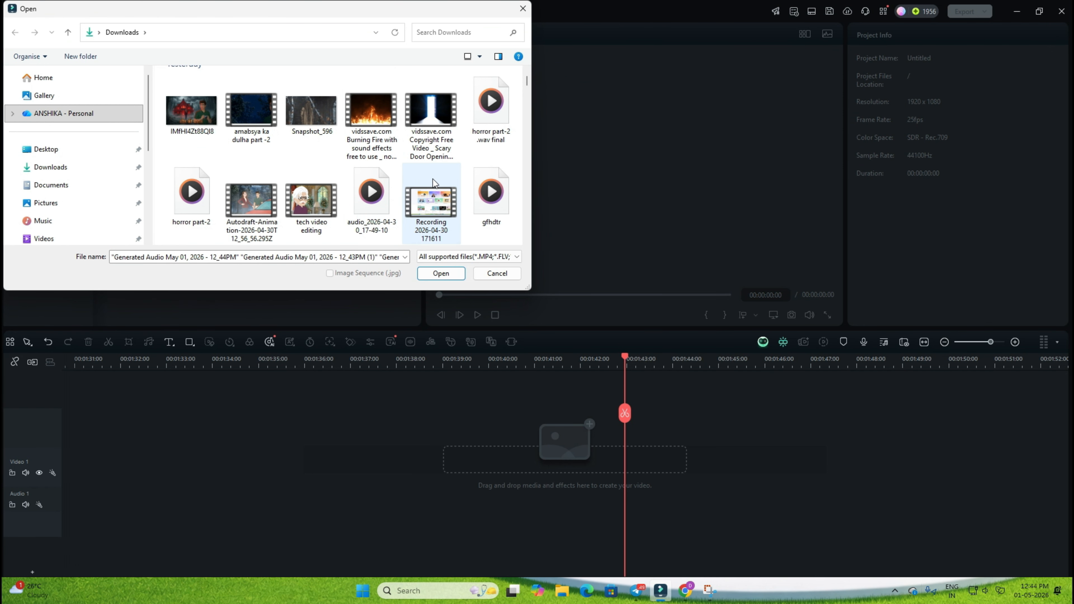
pyautogui.scroll(-2, 486, 191)
pyautogui.keyDown('ctrl'); pyautogui.click(372, 208); pyautogui.keyUp('ctrl')
pyautogui.click(444, 274)
# Play the imported clips, place the 10-second April audio clip at the start of Audio 1 and trim its end
pyautogui.doubleClick(138, 178)
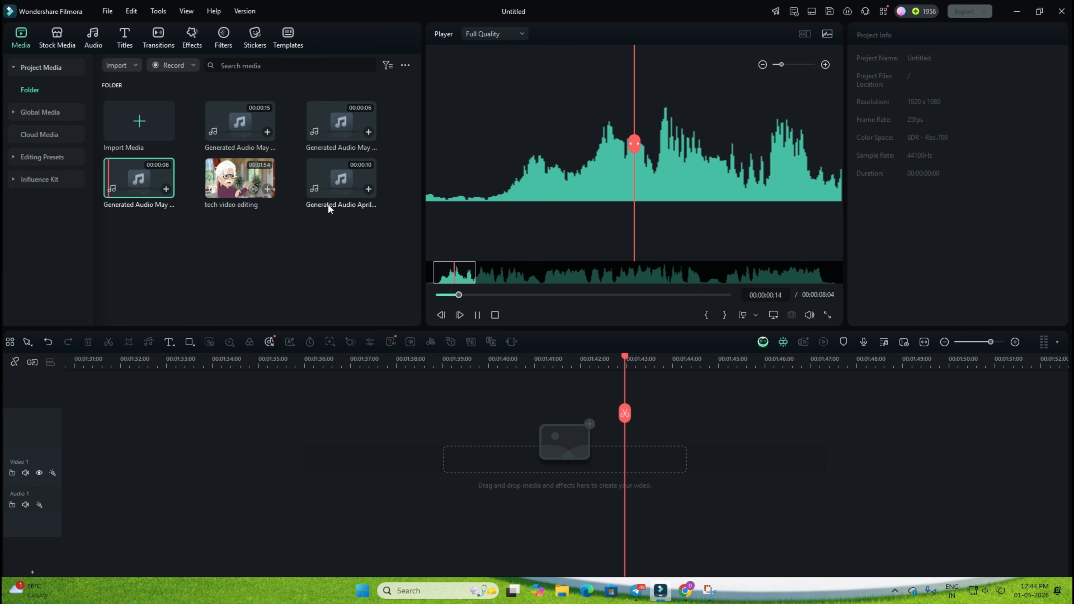
pyautogui.doubleClick(330, 207)
pyautogui.moveTo(329, 173); pyautogui.dragTo(30, 504)
pyautogui.moveTo(90, 413); pyautogui.dragTo(172, 451)
pyautogui.scroll(3, 527, 449)
pyautogui.moveTo(515, 453); pyautogui.dragTo(534, 453)
pyautogui.click(535, 475)
pyautogui.click(544, 503)
pyautogui.press('Delete')
# Append the 8-second and 6-second May audio clips after the April clip, trim the excess and close the gap
pyautogui.moveTo(139, 178); pyautogui.dragTo(540, 444)
pyautogui.press('space')
pyautogui.moveTo(571, 573); pyautogui.dragTo(685, 573)
pyautogui.moveTo(341, 121); pyautogui.dragTo(563, 457)
pyautogui.click(563, 475)
pyautogui.press('Delete')
pyautogui.moveTo(633, 503); pyautogui.dragTo(620, 503)
# Cut off the unneeded end of the third clip and append the 15-second audio clip on Audio 1
pyautogui.click(844, 483)
pyautogui.moveTo(932, 452); pyautogui.dragTo(860, 503)
pyautogui.press('Delete')
pyautogui.moveTo(234, 116); pyautogui.dragTo(858, 501)
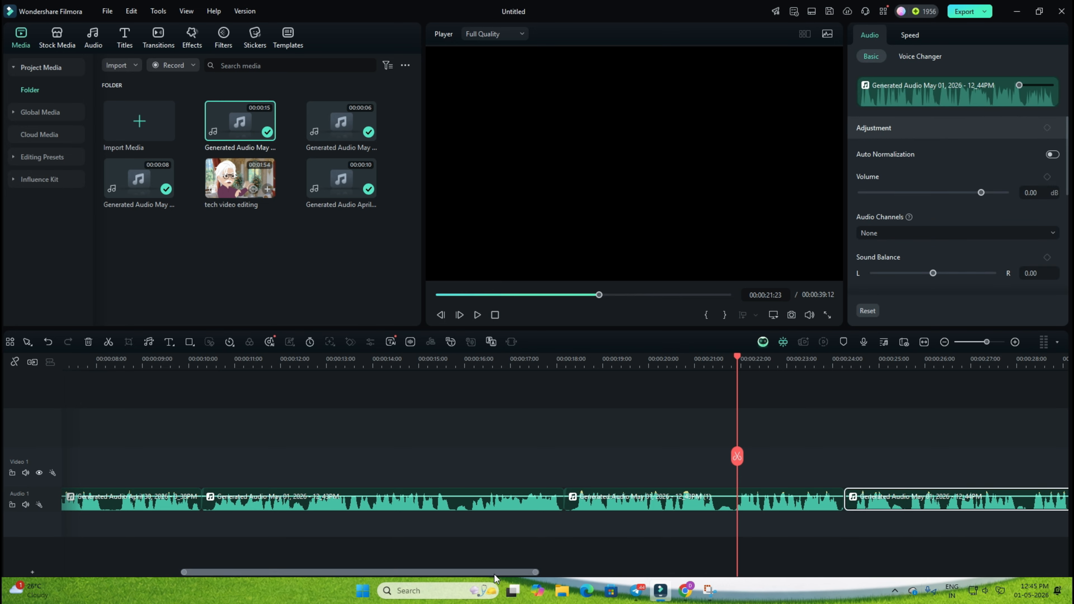
# Export the joined audio to Downloads as an MP3 with the title charitrhin
pyautogui.moveTo(497, 573); pyautogui.dragTo(666, 572)
pyautogui.click(1059, 361)
pyautogui.click(944, 342)
pyautogui.click(865, 360)
pyautogui.click(966, 11)
pyautogui.doubleClick(545, 155)
pyautogui.write('charitrhin')
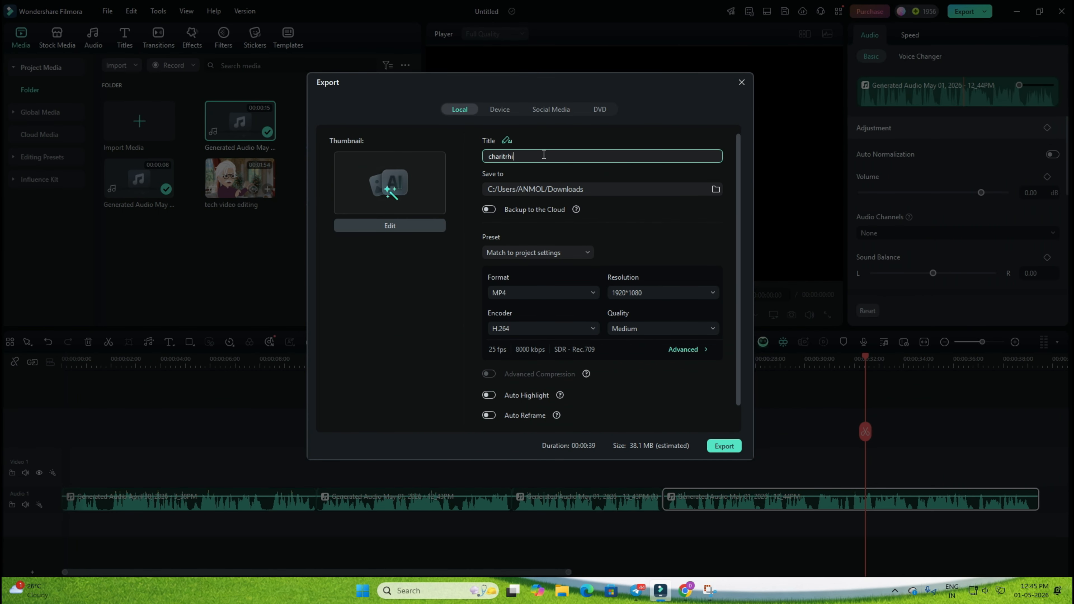
pyautogui.click(543, 292)
pyautogui.scroll(-5, 539, 360)
pyautogui.click(511, 442)
pyautogui.click(730, 450)
# Switch to the Vyond editor, upload the garibi audio file from Downloads and add it to the timeline
pyautogui.click(455, 424)
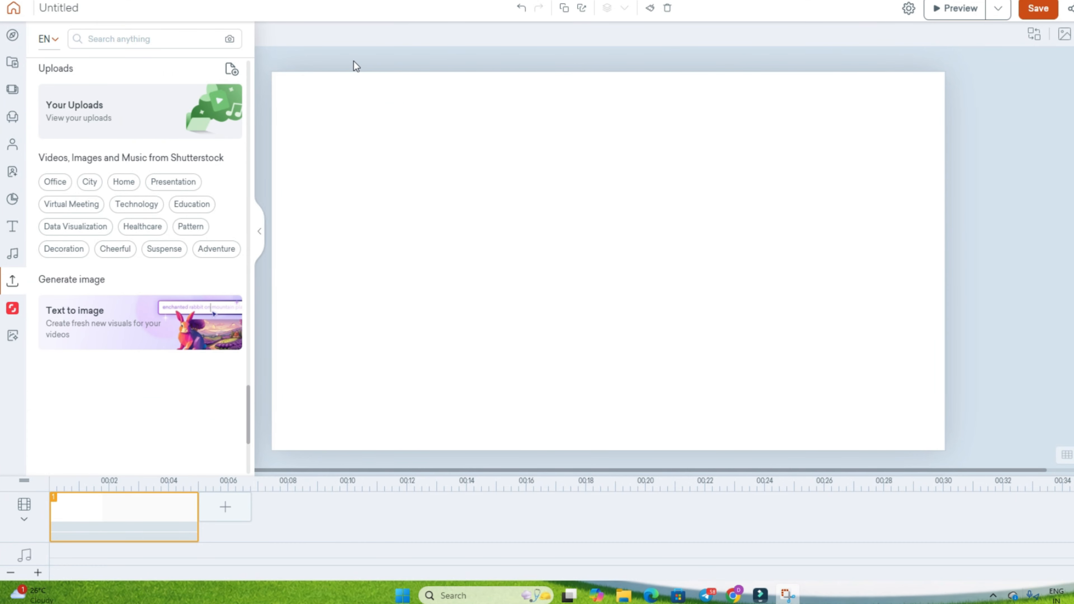
pyautogui.click(12, 62)
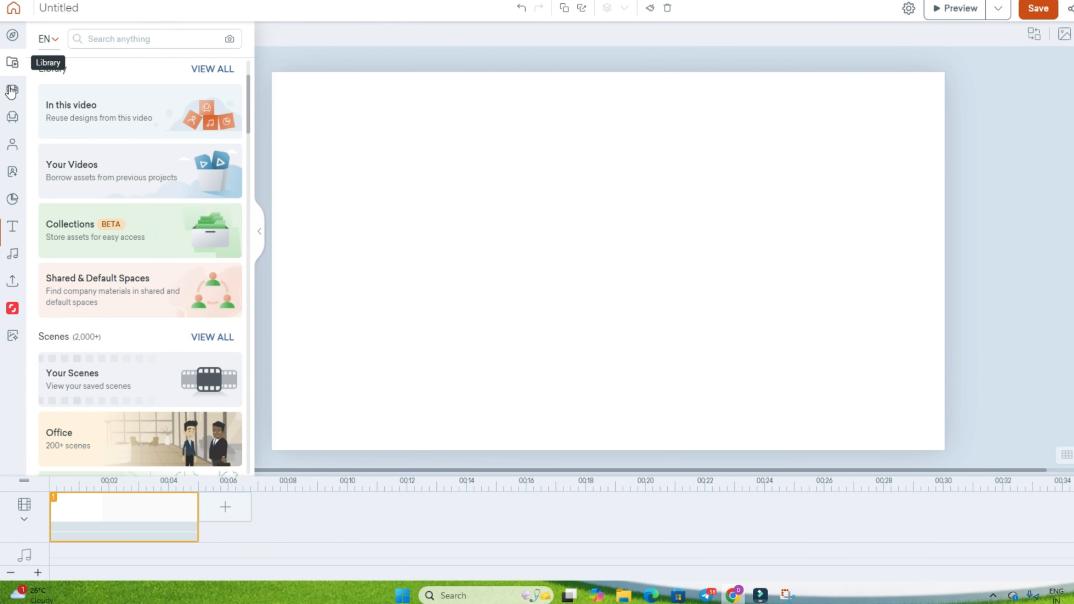
pyautogui.click(10, 283)
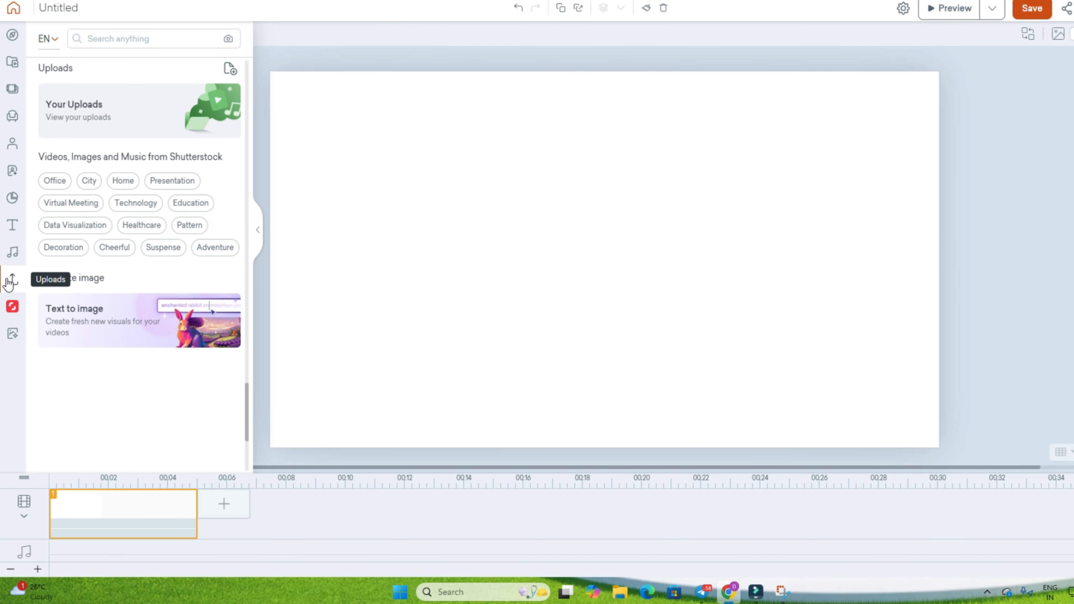
pyautogui.click(230, 69)
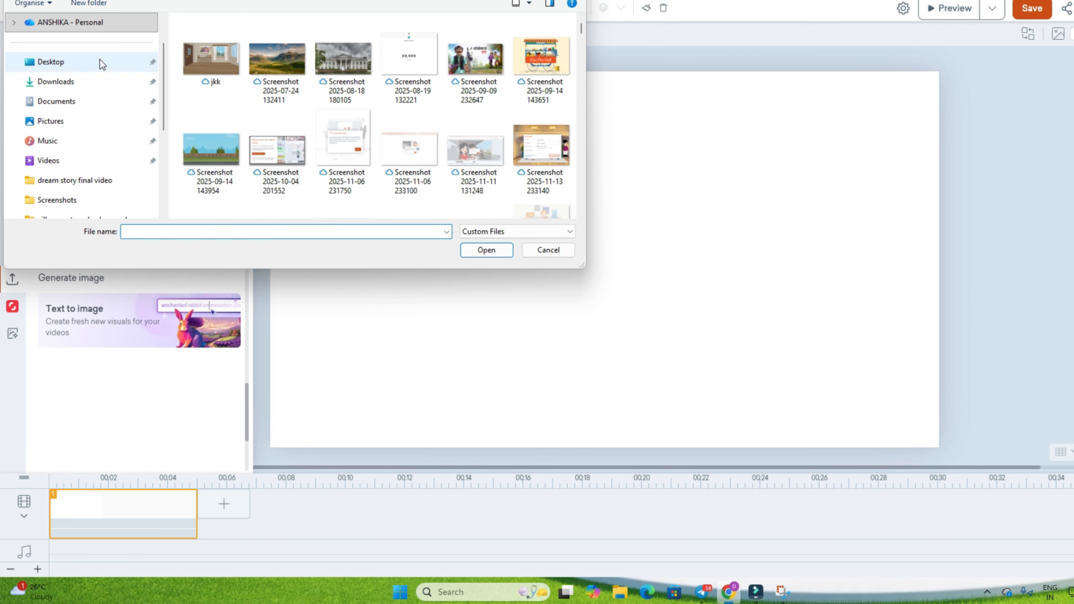
pyautogui.click(88, 81)
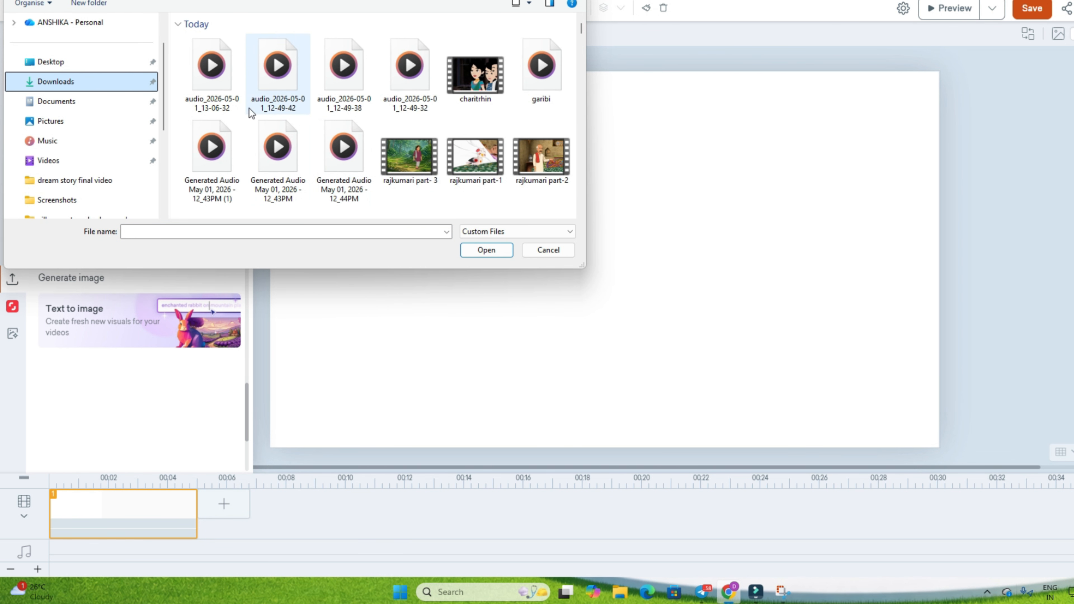
pyautogui.click(546, 83)
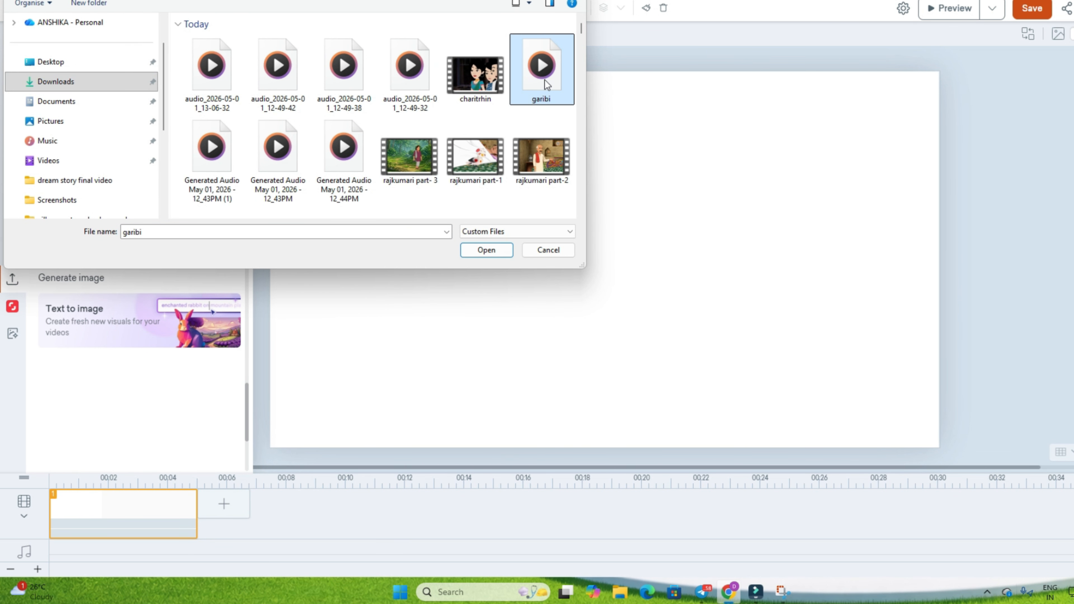
pyautogui.click(493, 251)
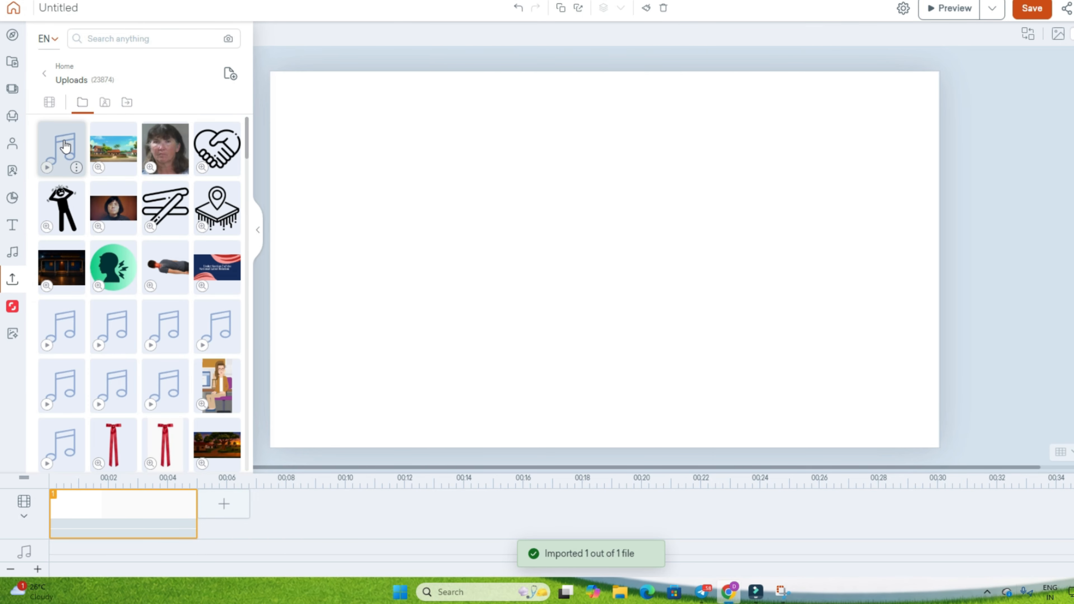
pyautogui.click(64, 146)
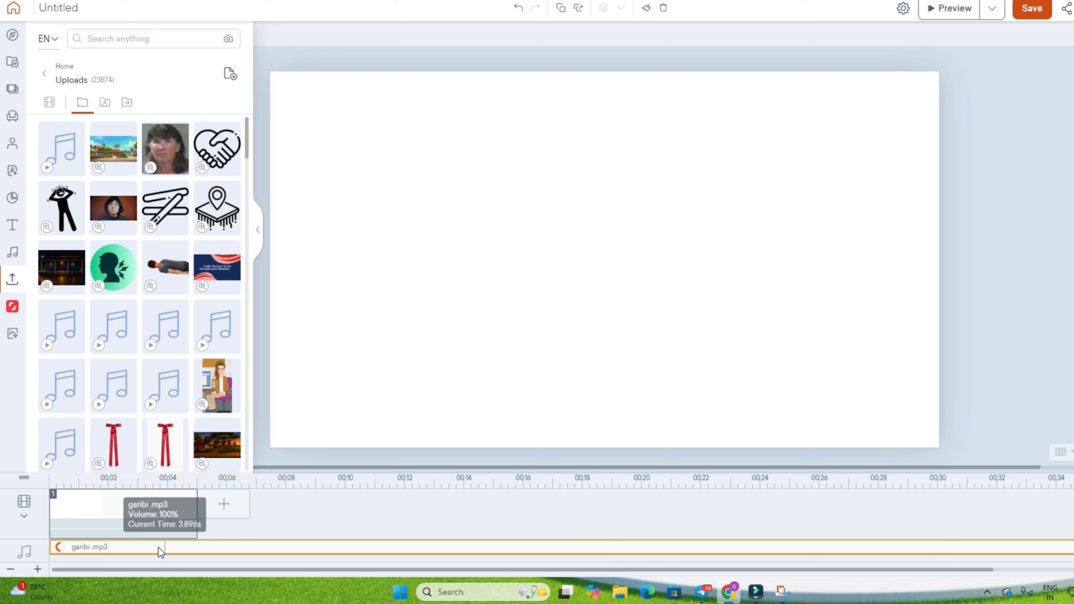
# Stretch the first scene along the timeline to cover the garibi audio and preview the narration
pyautogui.click(114, 523)
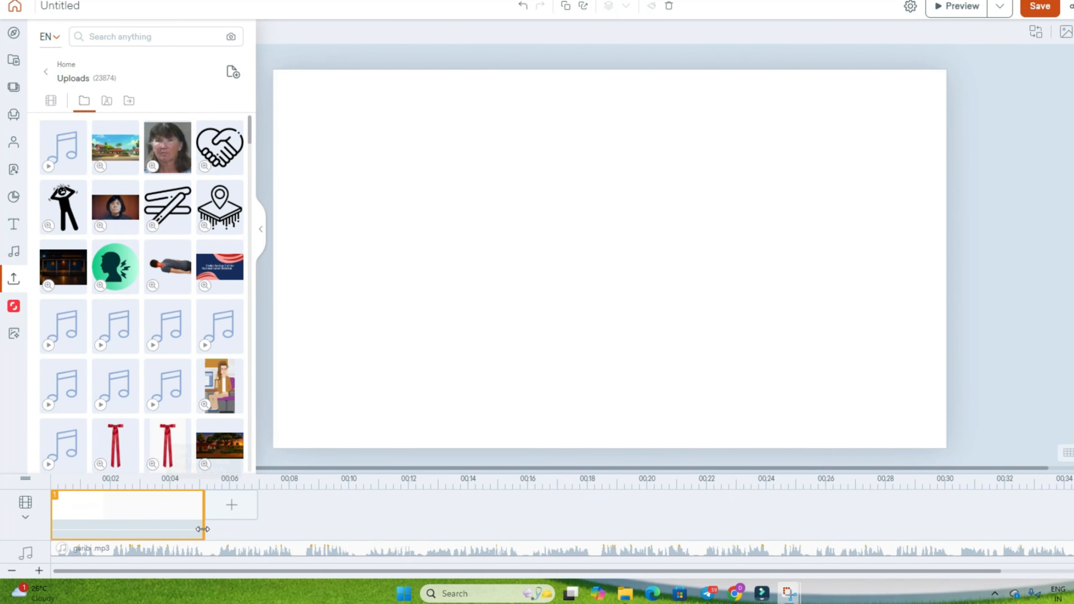
pyautogui.moveTo(202, 529); pyautogui.dragTo(1072, 529)
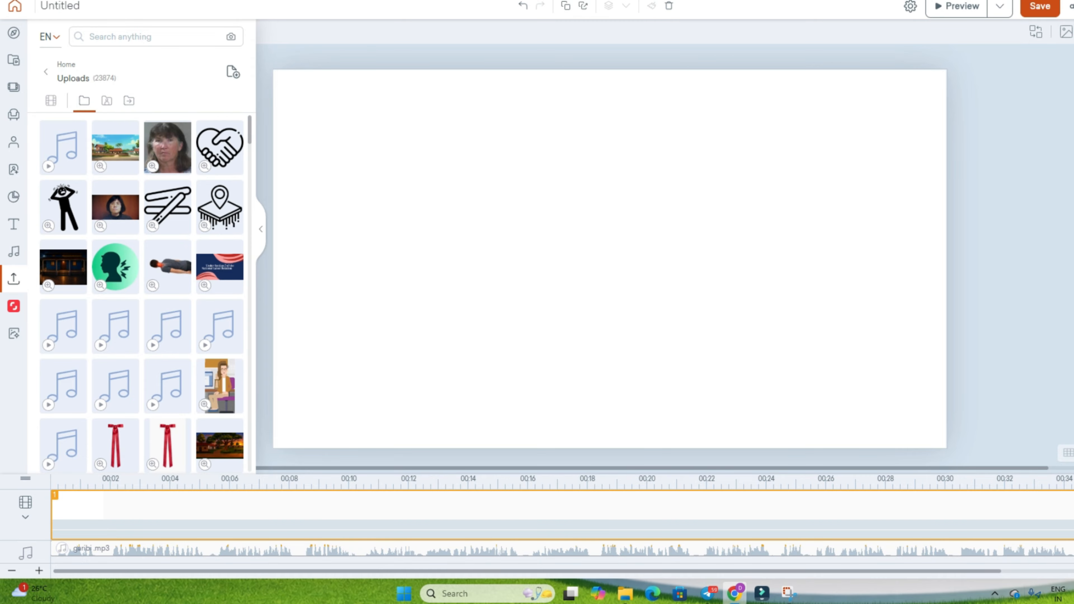
pyautogui.click(954, 6)
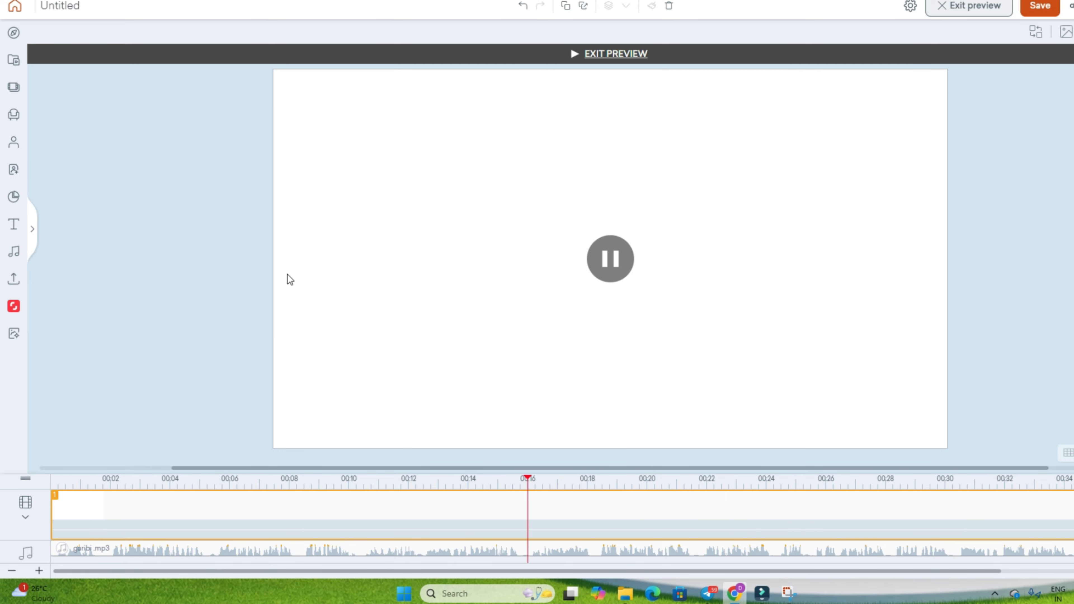
pyautogui.click(618, 259)
pyautogui.moveTo(1038, 536); pyautogui.dragTo(1073, 537)
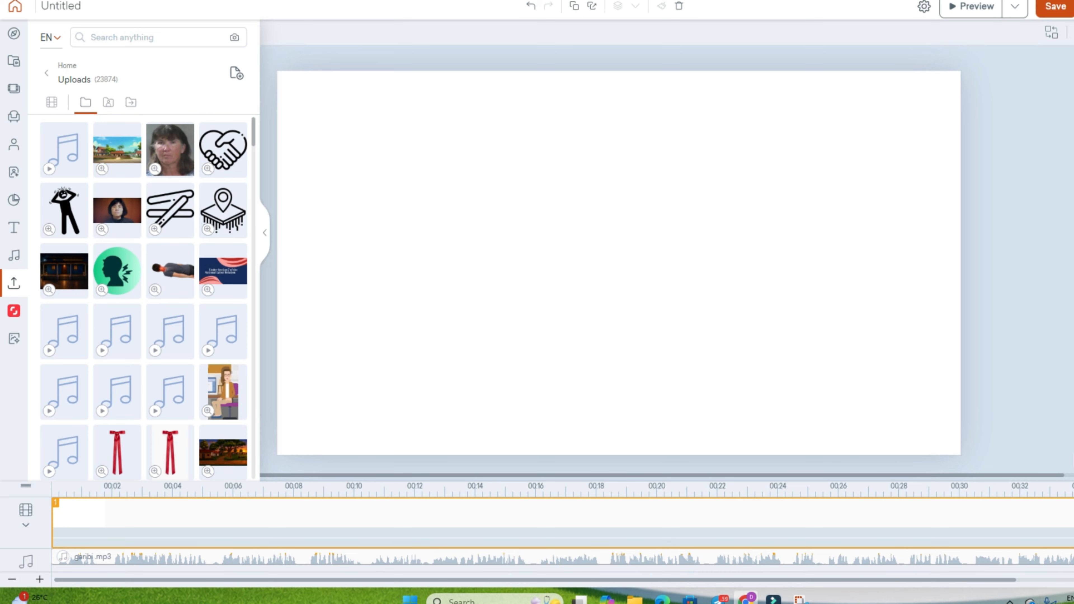
pyautogui.click(970, 6)
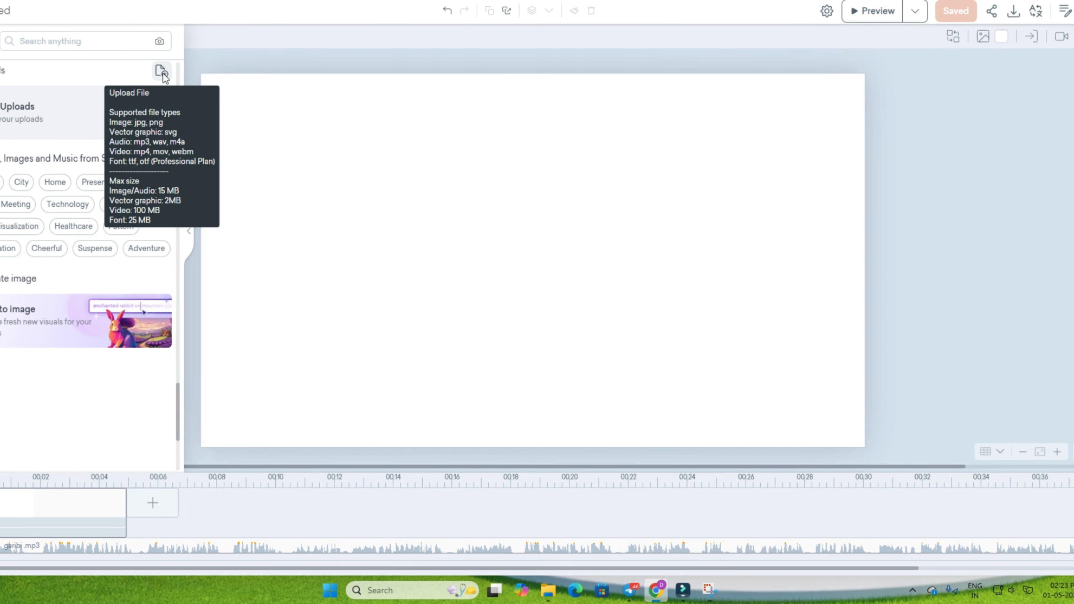
# Upload the palace living-room image and place it on the blank scene
pyautogui.click(161, 72)
pyautogui.click(155, 80)
pyautogui.click(423, 253)
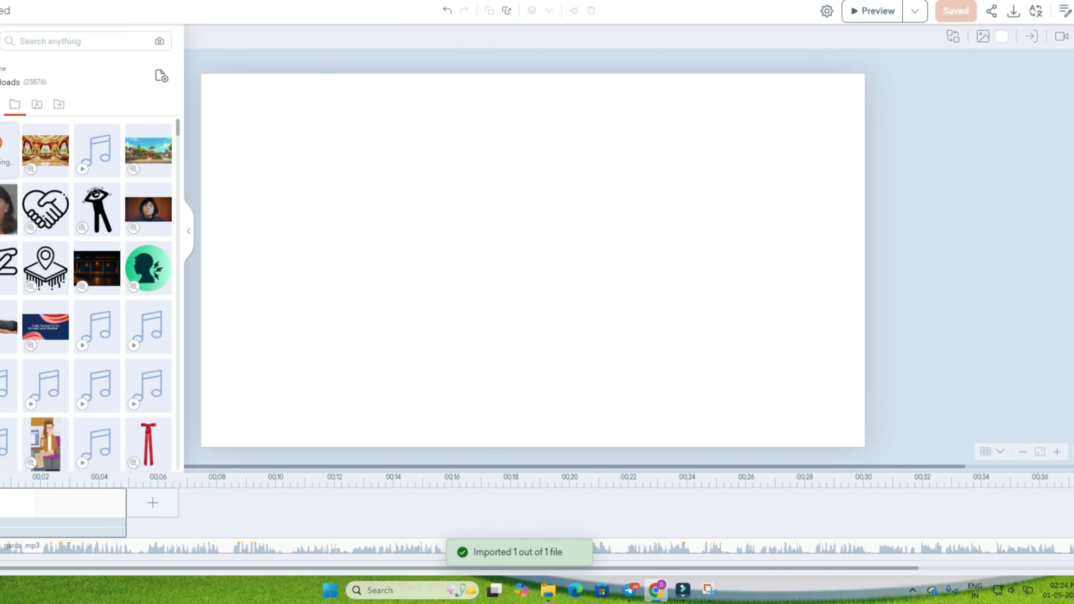
pyautogui.moveTo(2, 160); pyautogui.dragTo(647, 290)
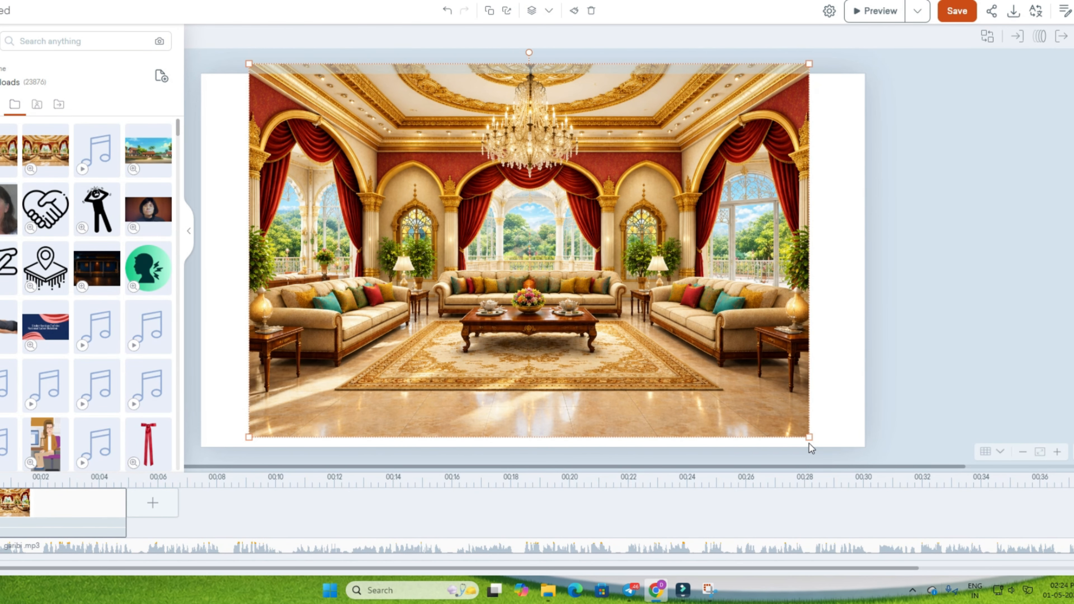
# Enlarge and reposition the living-room image so it covers the whole scene as the background
pyautogui.moveTo(809, 438); pyautogui.dragTo(831, 397)
pyautogui.moveTo(866, 441); pyautogui.dragTo(879, 445)
pyautogui.moveTo(820, 417); pyautogui.dragTo(810, 415)
pyautogui.moveTo(866, 449); pyautogui.dragTo(978, 462)
pyautogui.moveTo(746, 389); pyautogui.dragTo(718, 379)
# Add the white-haired old man in the purple kurta from the characters and place him near the left sofa
pyautogui.click(2, 334)
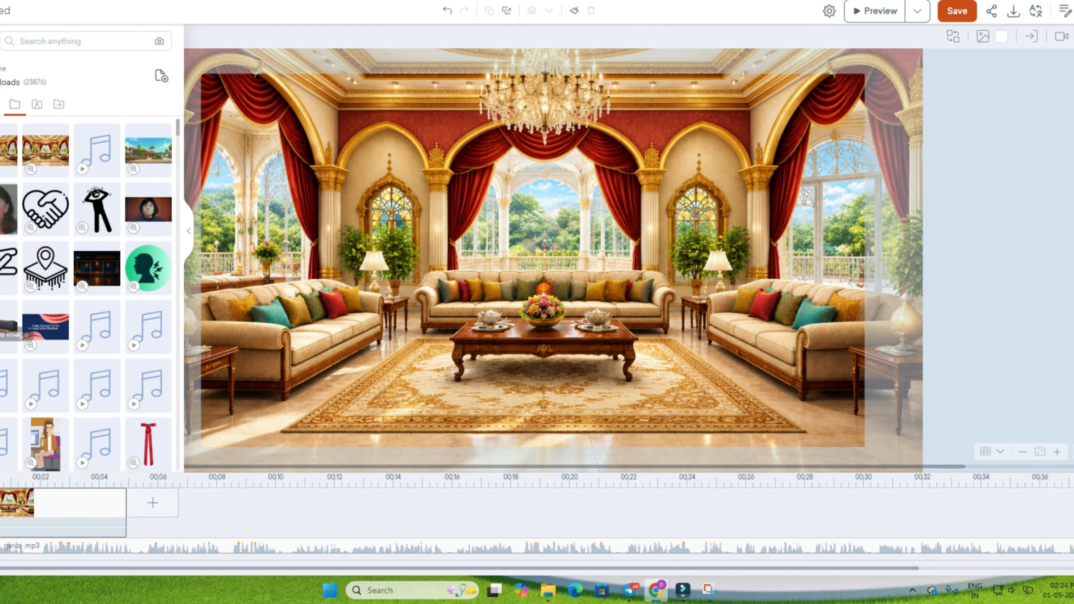
pyautogui.click(1, 80)
pyautogui.click(61, 99)
pyautogui.click(10, 165)
pyautogui.moveTo(569, 280); pyautogui.dragTo(354, 275)
# Add the woman in the green sari and the man in the white turban on the right half of the scene
pyautogui.click(46, 150)
pyautogui.moveTo(580, 287); pyautogui.dragTo(685, 288)
pyautogui.click(97, 150)
pyautogui.moveTo(580, 296); pyautogui.dragTo(726, 296)
# Search the old man's actions for "siting", apply a Sitting pose and mirror him to face the room
pyautogui.click(373, 258)
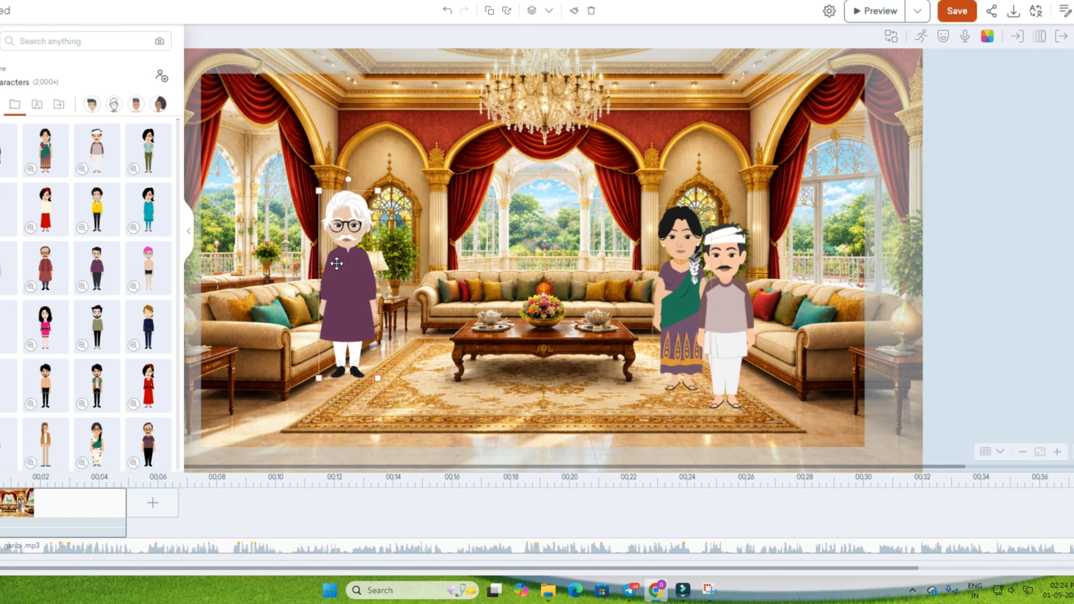
pyautogui.click(921, 36)
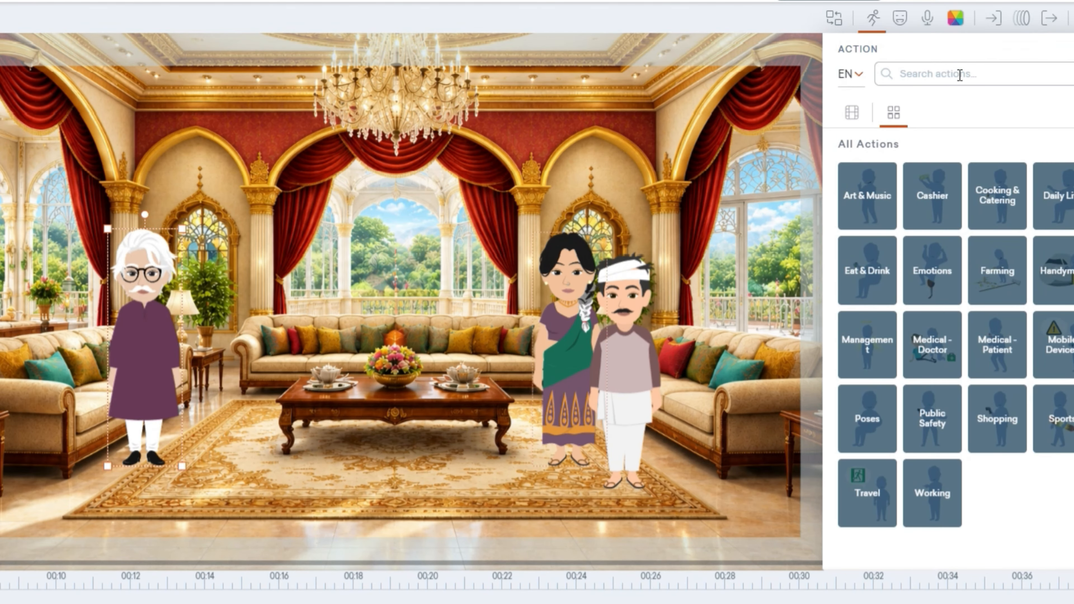
pyautogui.click(958, 76)
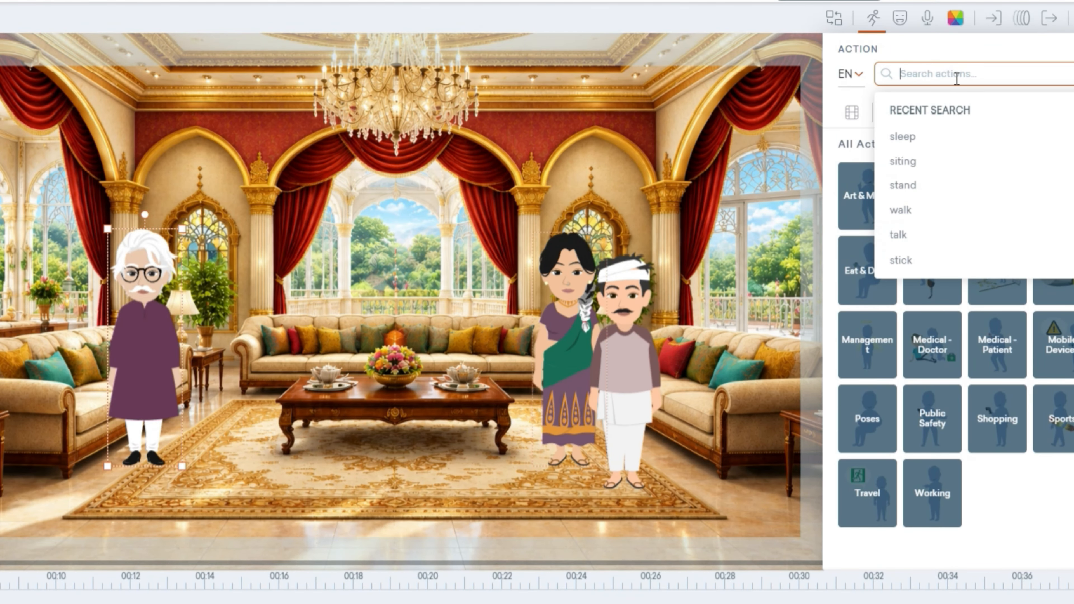
pyautogui.click(945, 162)
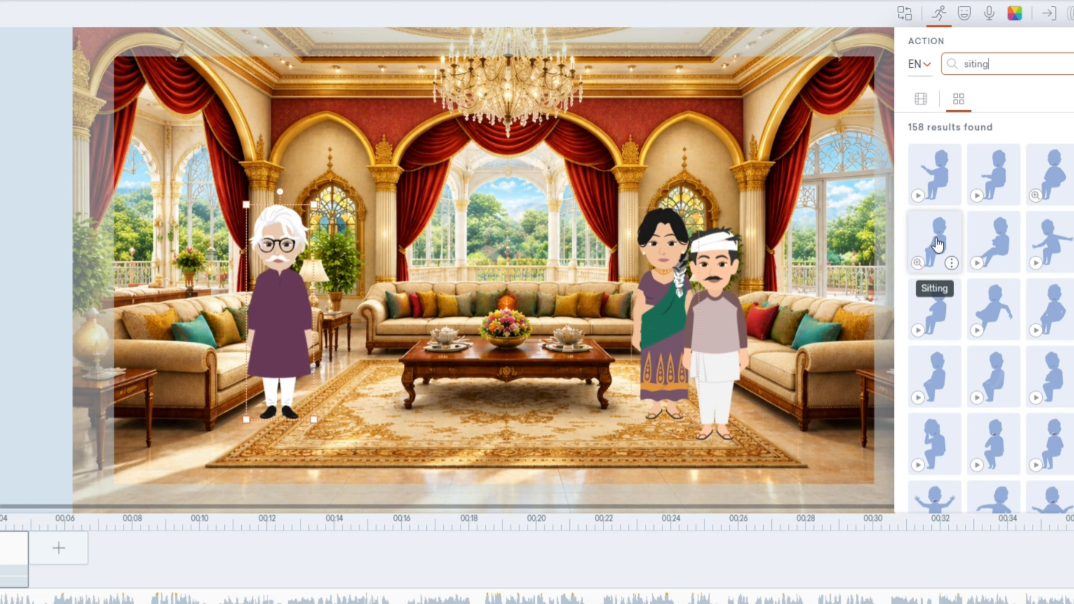
pyautogui.click(866, 342)
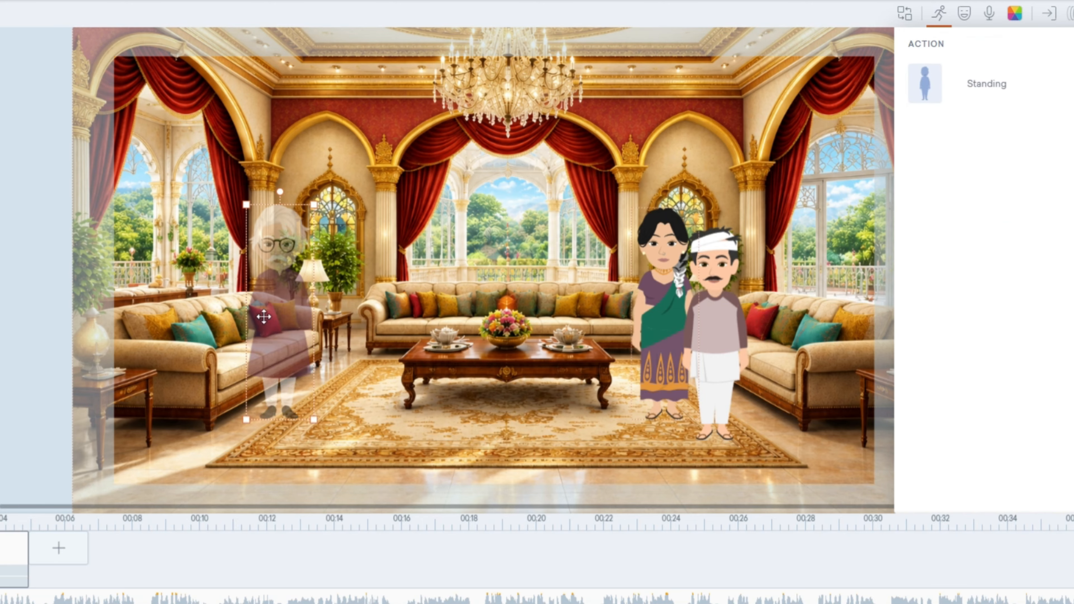
pyautogui.moveTo(302, 275)
pyautogui.mouseDown()
pyautogui.moveTo(262, 277)
pyautogui.moveTo(296, 278)
pyautogui.mouseUp()
pyautogui.rightClick(298, 278)
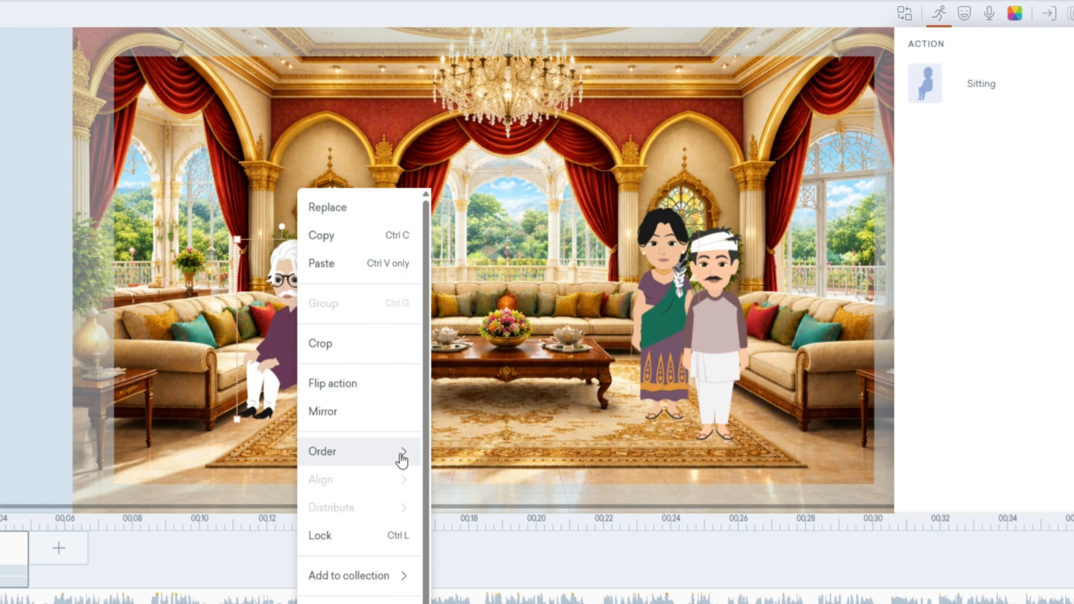
pyautogui.click(350, 419)
# Enlarge the seated old man and position him so he sits on the left sofa
pyautogui.moveTo(283, 325); pyautogui.dragTo(267, 301)
pyautogui.moveTo(310, 396); pyautogui.dragTo(294, 348)
pyautogui.moveTo(332, 176); pyautogui.dragTo(323, 190)
pyautogui.moveTo(323, 199)
pyautogui.mouseDown()
pyautogui.moveTo(342, 195)
pyautogui.moveTo(322, 195)
pyautogui.mouseUp()
pyautogui.click(253, 241)
pyautogui.moveTo(253, 241); pyautogui.dragTo(254, 235)
pyautogui.moveTo(325, 185); pyautogui.dragTo(322, 189)
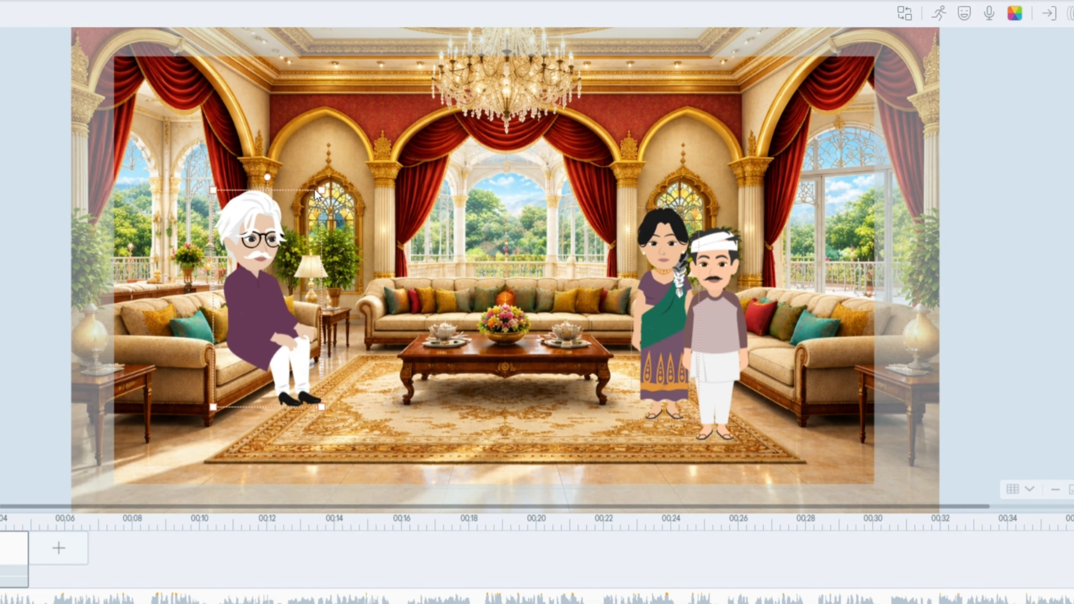
pyautogui.moveTo(269, 237); pyautogui.dragTo(266, 233)
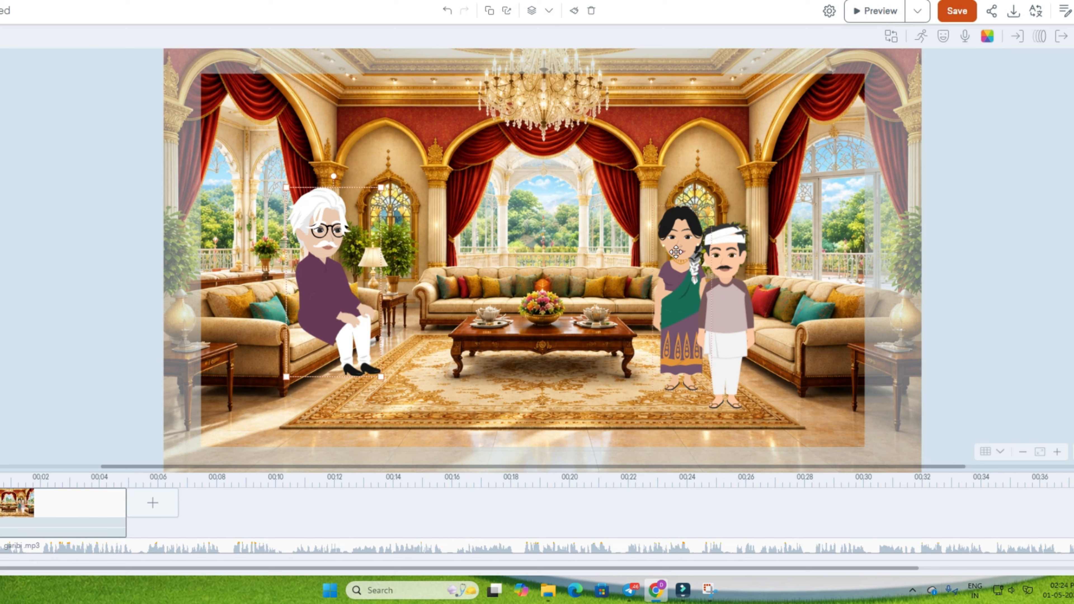
# Give the woman the side-facing Standing action from the "stand" search and place her just right of the table's centre
pyautogui.moveTo(675, 252); pyautogui.dragTo(539, 247)
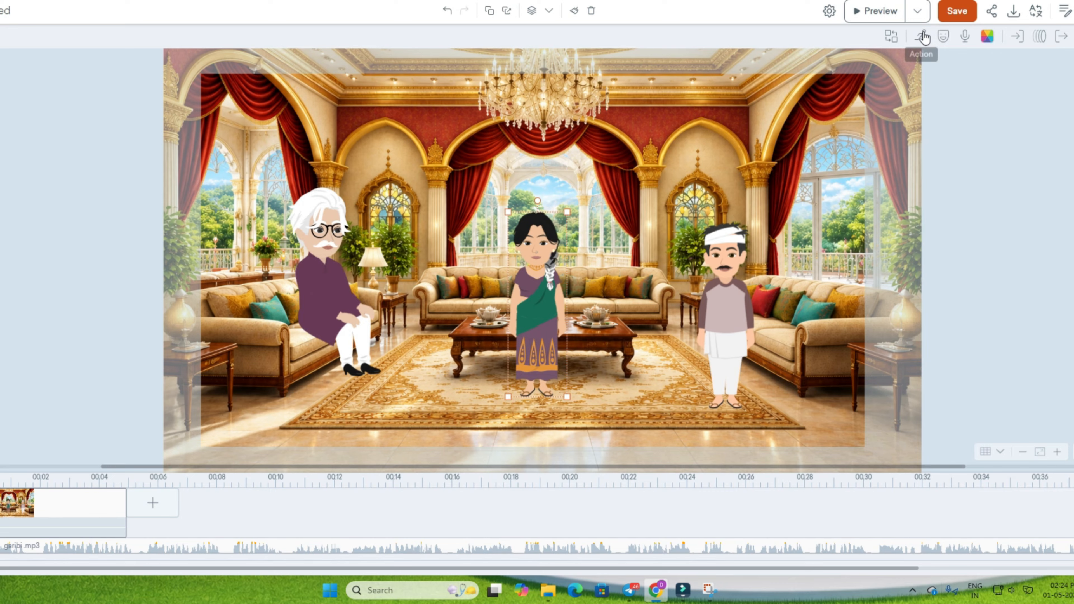
pyautogui.click(923, 38)
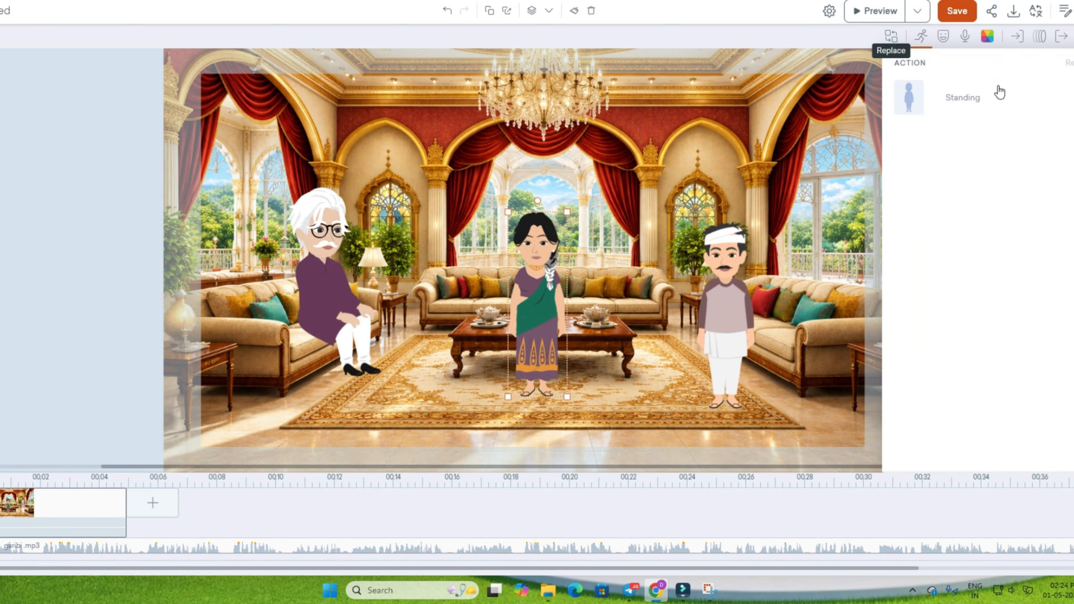
pyautogui.click(1008, 82)
pyautogui.press('BackSpace')
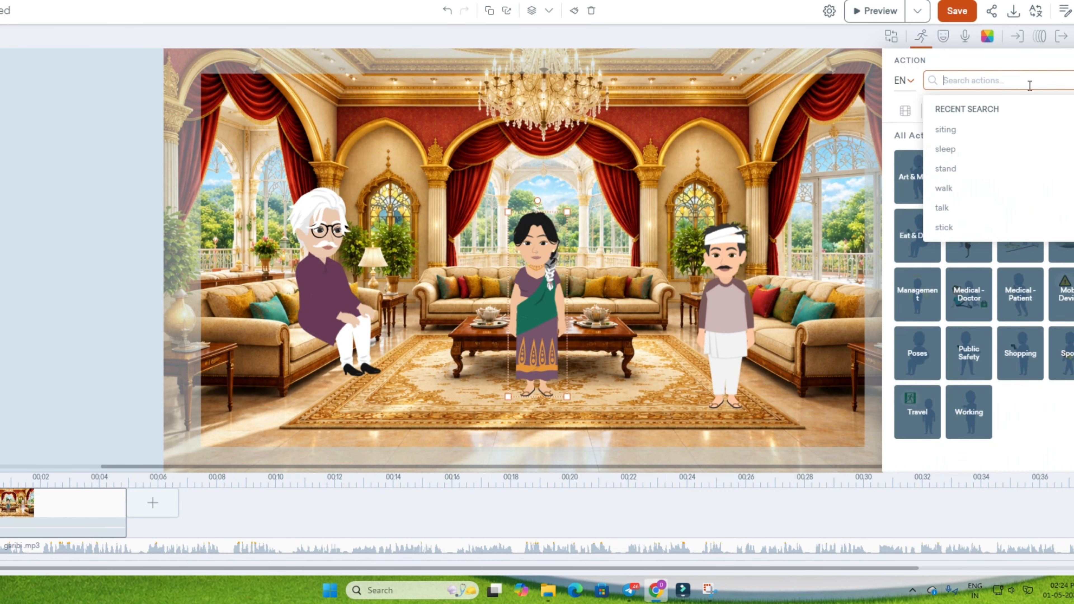
pyautogui.click(983, 169)
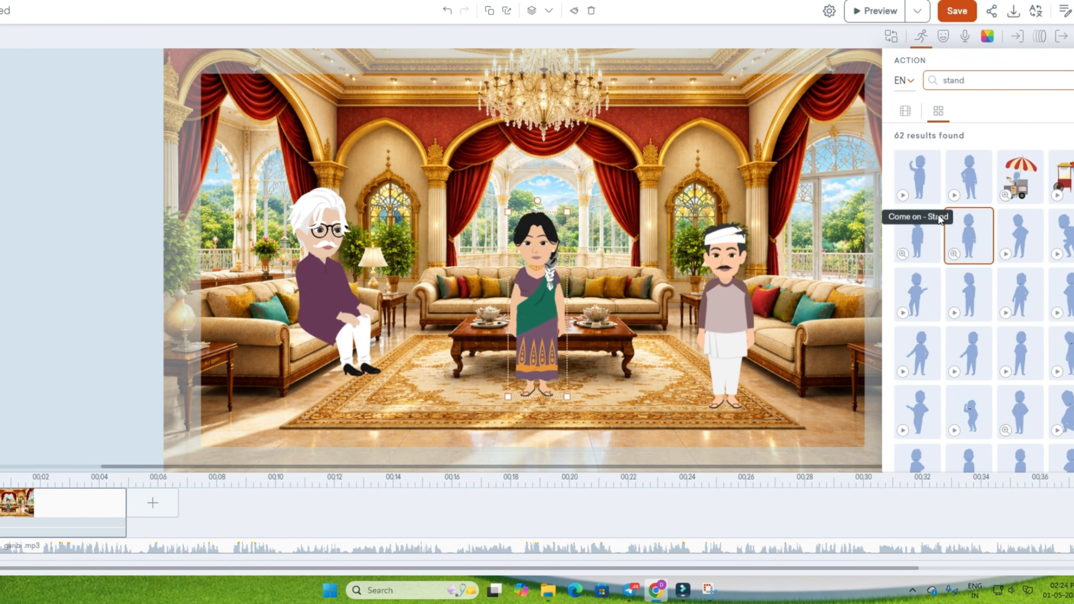
pyautogui.click(921, 231)
pyautogui.moveTo(541, 265); pyautogui.dragTo(618, 265)
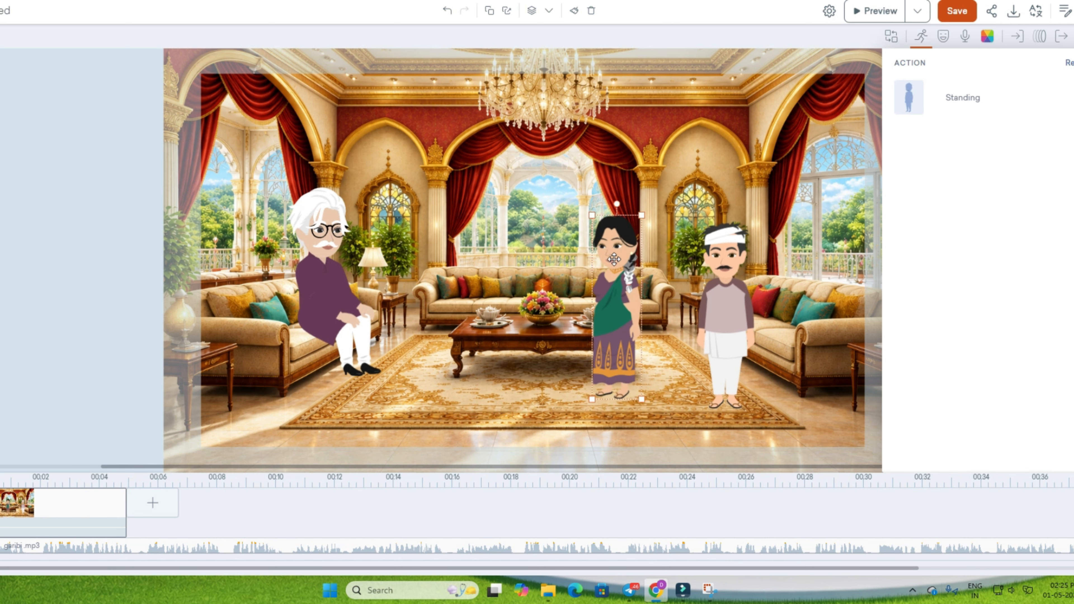
# Move the man in the white turban beside the woman, on the old man's side, and give him the side-facing Standing action
pyautogui.moveTo(725, 296); pyautogui.dragTo(556, 296)
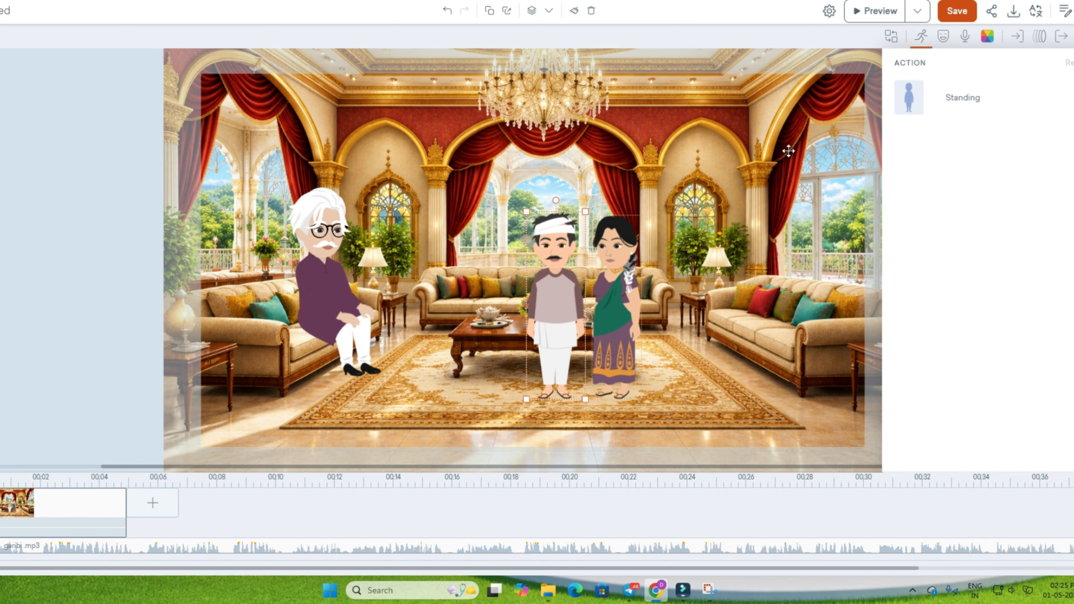
pyautogui.click(1024, 107)
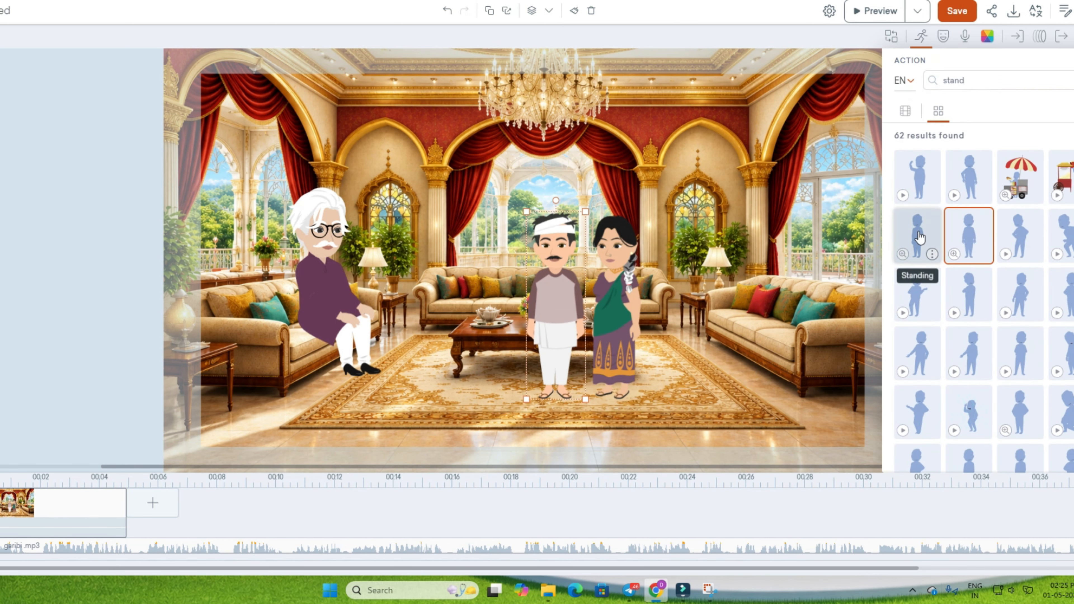
pyautogui.click(919, 237)
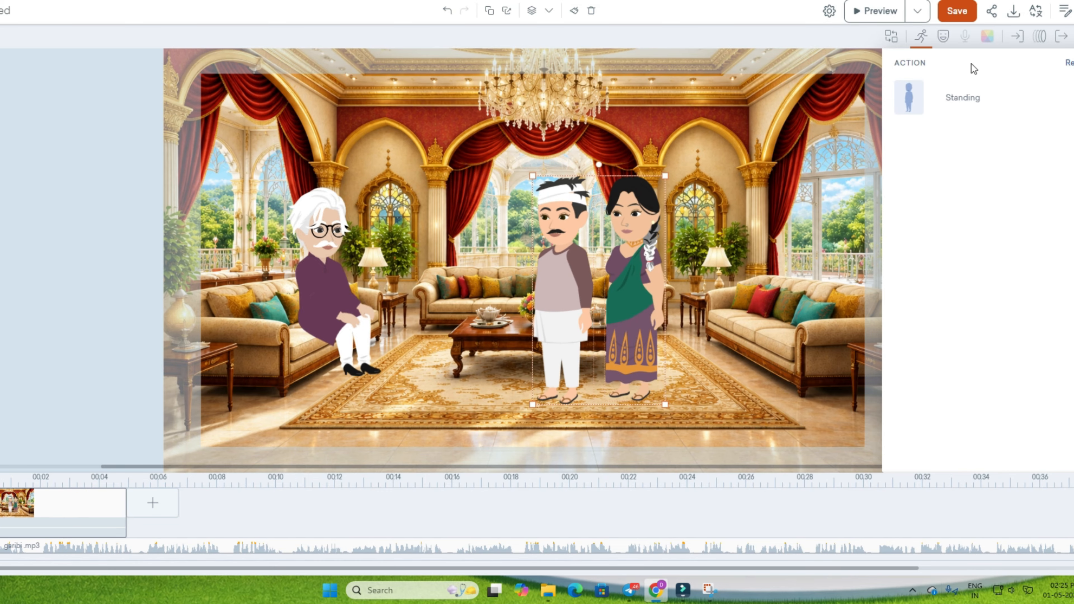
# Give the man in the turban and the woman a sad expression and move the woman closer to him
pyautogui.click(943, 37)
pyautogui.click(958, 427)
pyautogui.click(631, 308)
pyautogui.moveTo(631, 309); pyautogui.dragTo(624, 312)
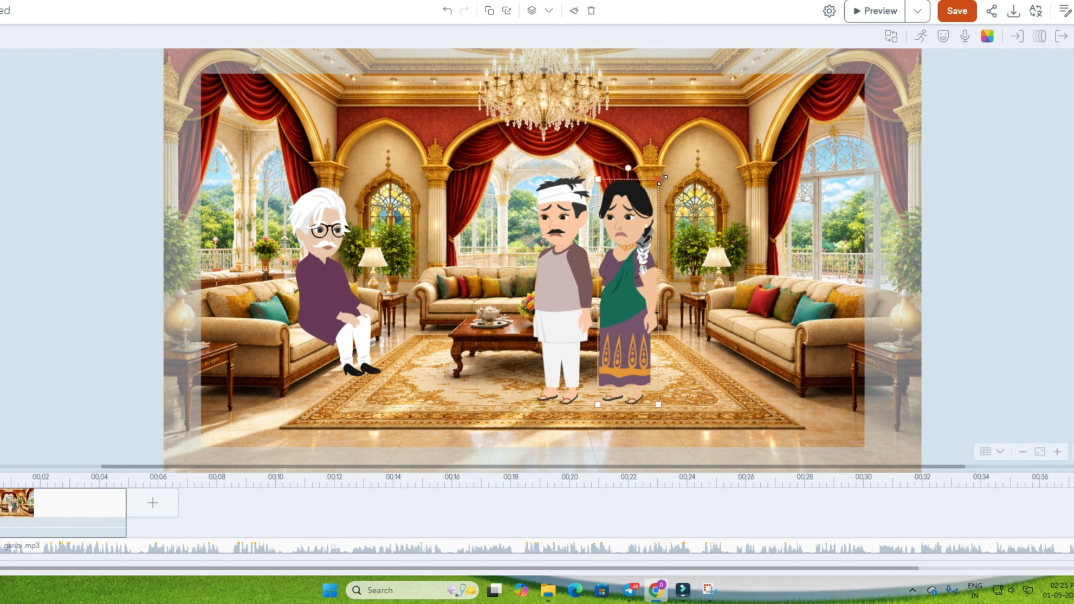
# Extend the first scene to about 10.4 s to cover the opening dialogue, previewing it against the audio
pyautogui.click(59, 551)
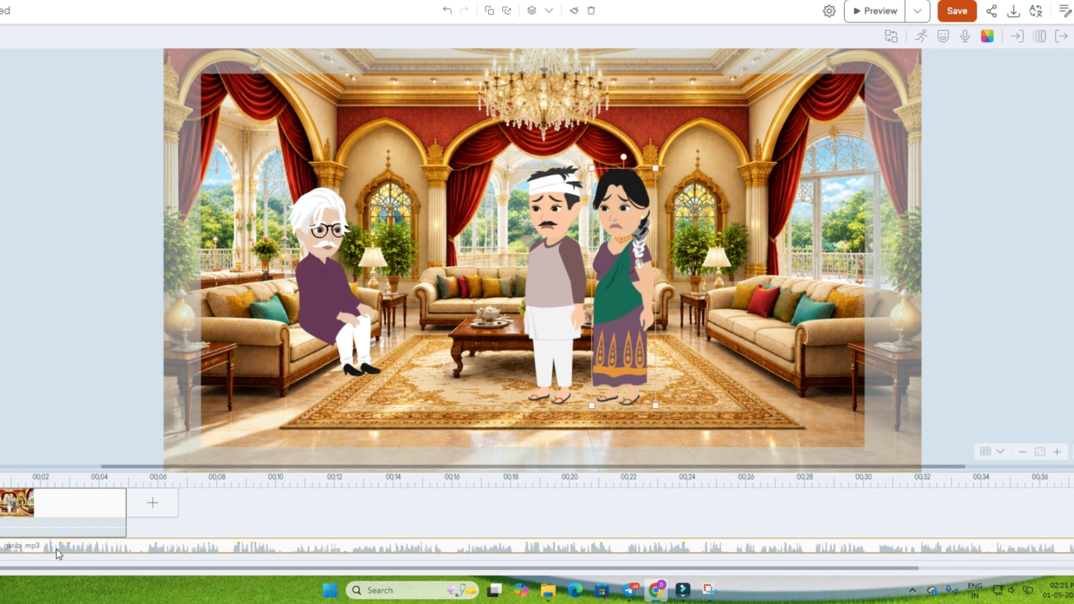
pyautogui.moveTo(126, 513); pyautogui.dragTo(261, 513)
pyautogui.click(875, 11)
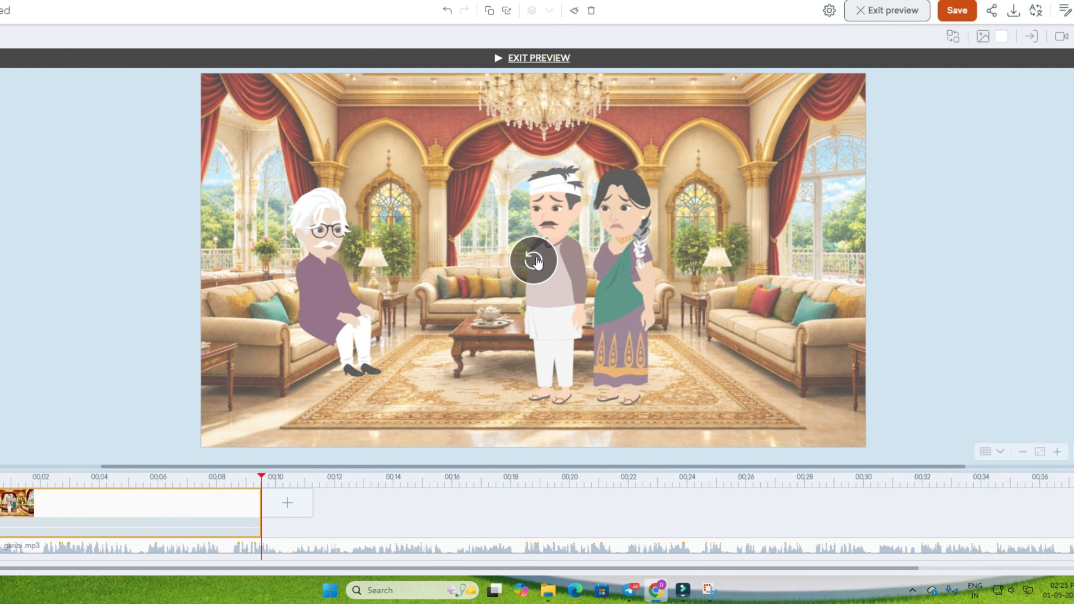
pyautogui.moveTo(261, 525); pyautogui.dragTo(288, 524)
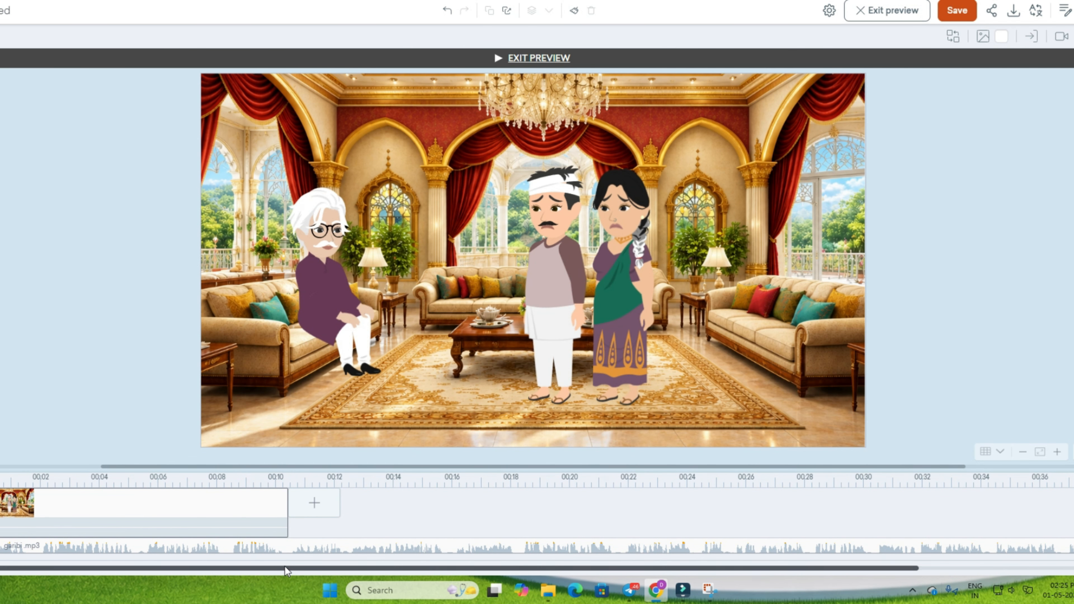
# Split the garibi.mp3 audio at the end of the first scene, at about 10.4 s
pyautogui.click(289, 547)
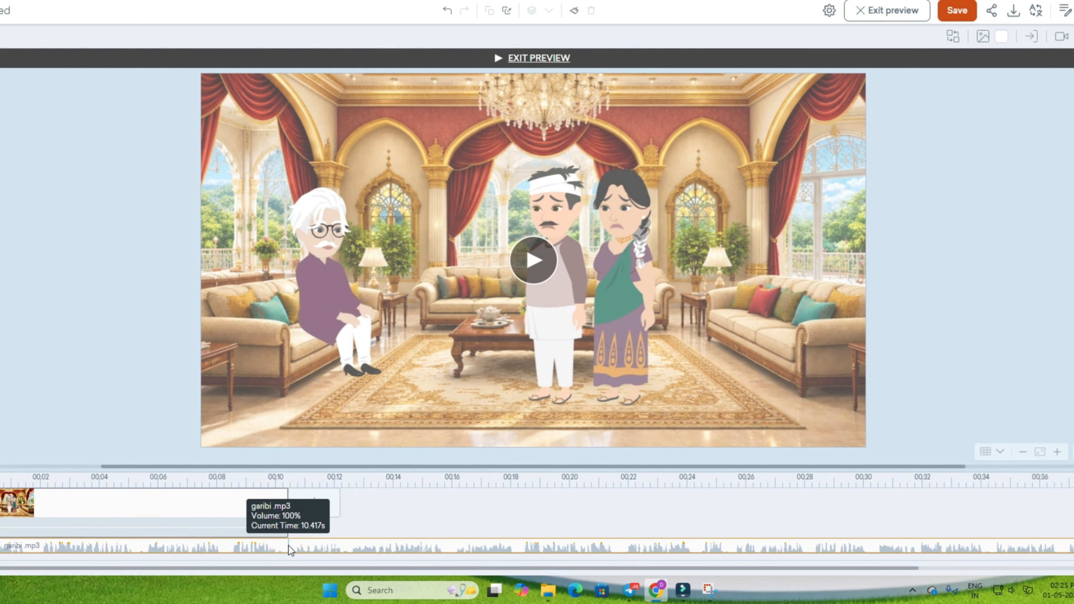
pyautogui.rightClick(288, 545)
pyautogui.click(309, 503)
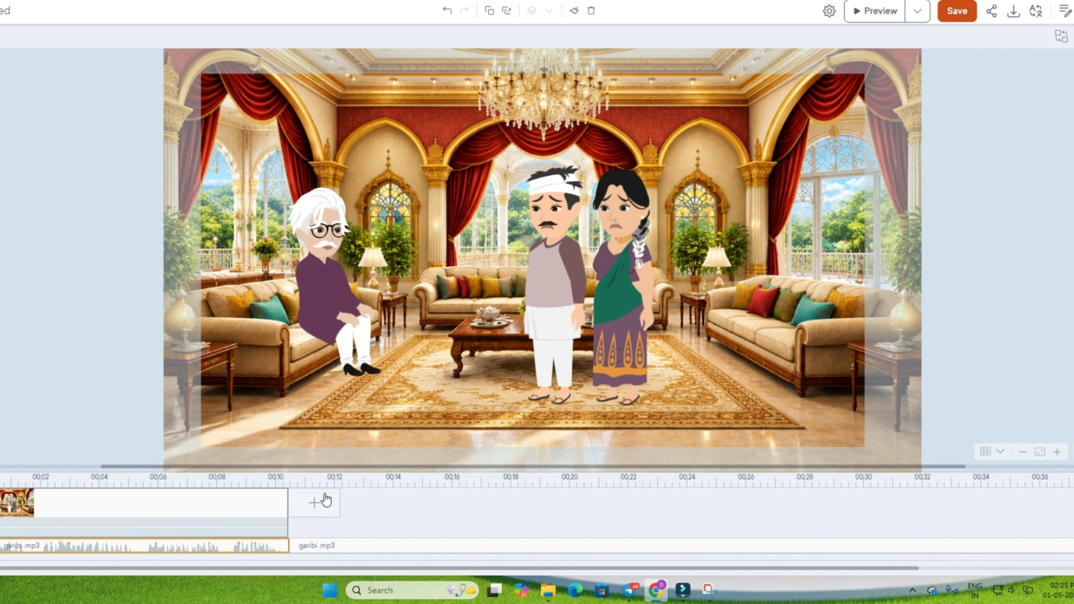
# Assign the first garibi.mp3 clip to the old man as its speaker in the audio settings
pyautogui.rightClick(227, 552)
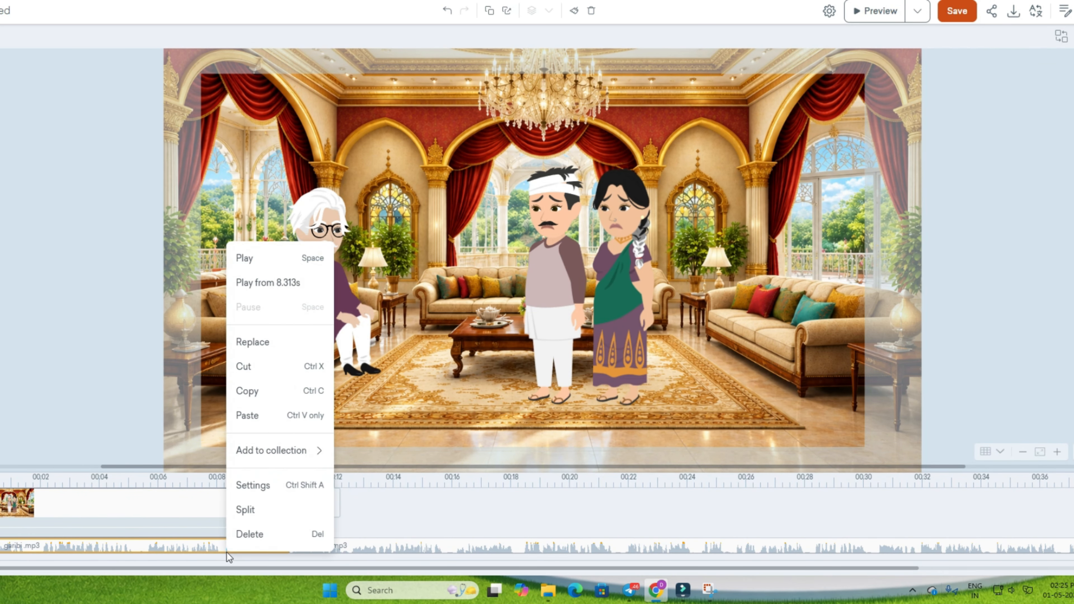
pyautogui.click(280, 486)
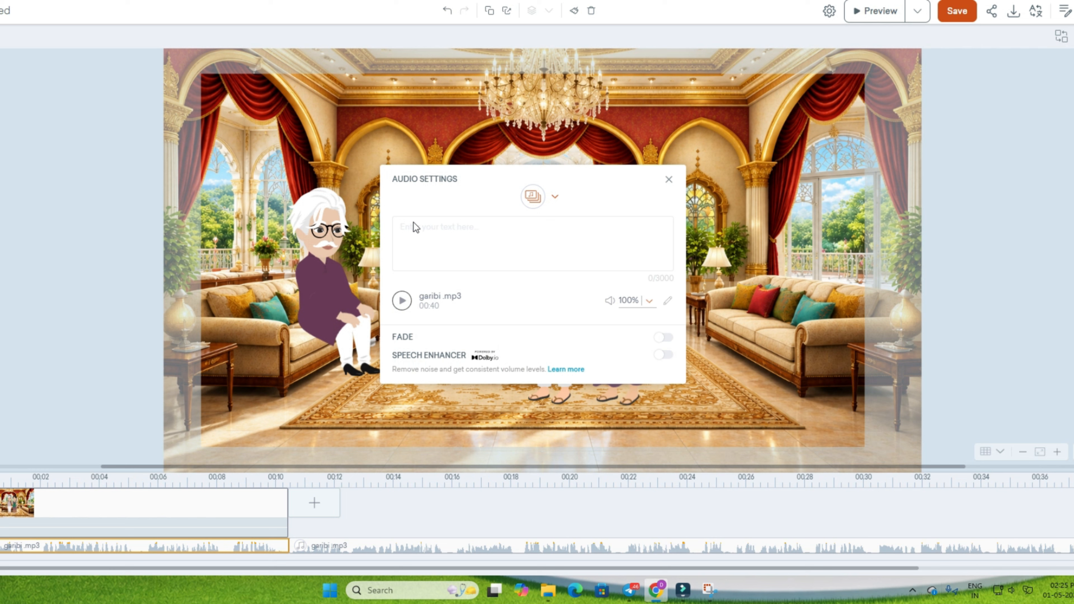
pyautogui.click(543, 196)
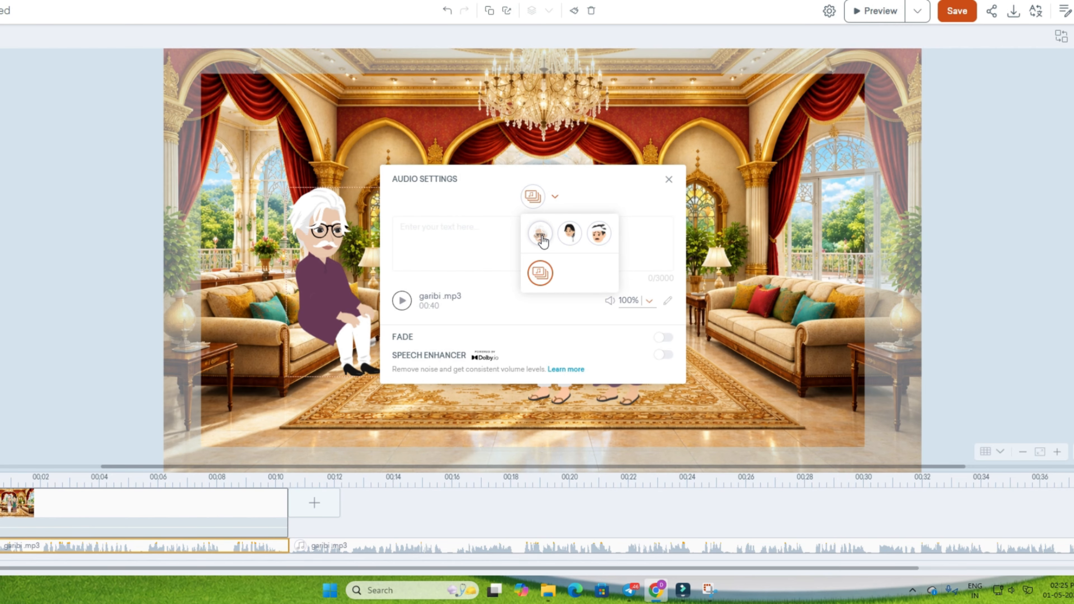
pyautogui.click(541, 233)
pyautogui.click(1038, 255)
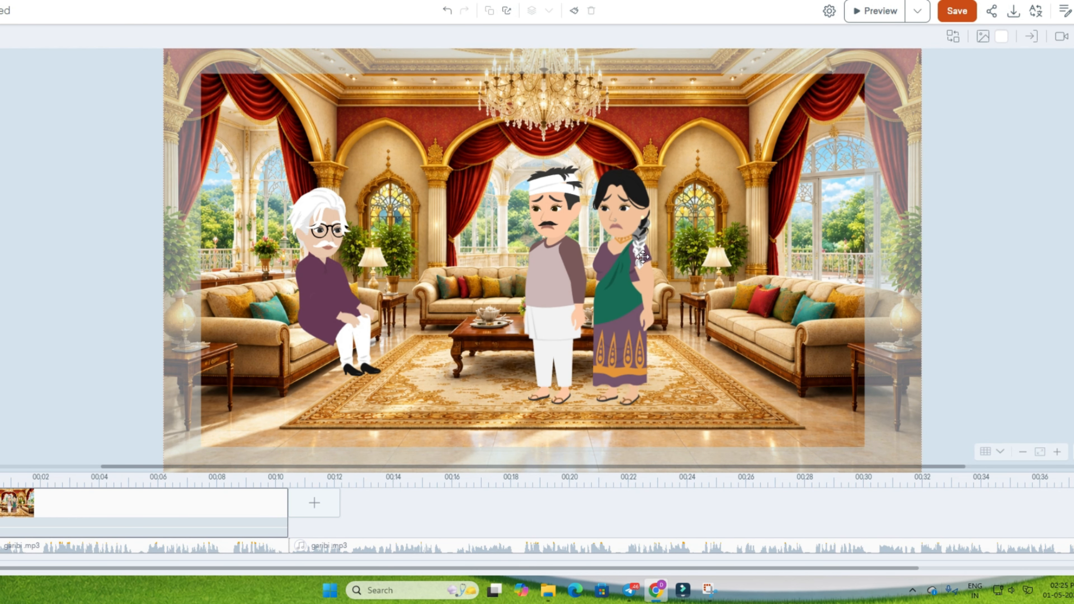
# Search the old man's actions for "talk" and apply the seated Talking action to him
pyautogui.click(339, 217)
pyautogui.click(317, 211)
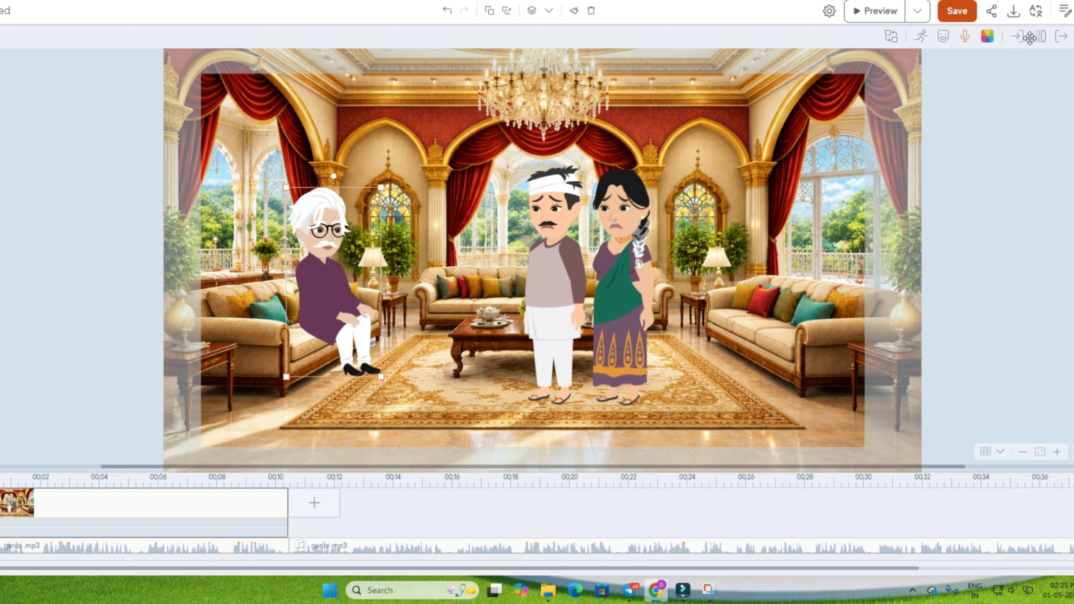
pyautogui.click(920, 37)
pyautogui.click(1037, 81)
pyautogui.write('talk')
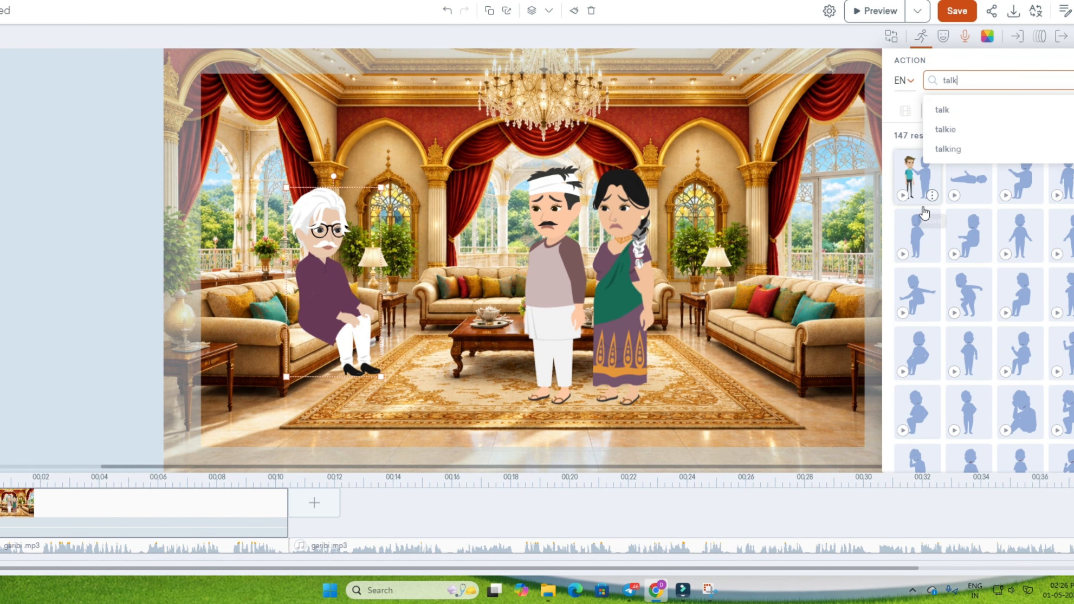
pyautogui.click(917, 237)
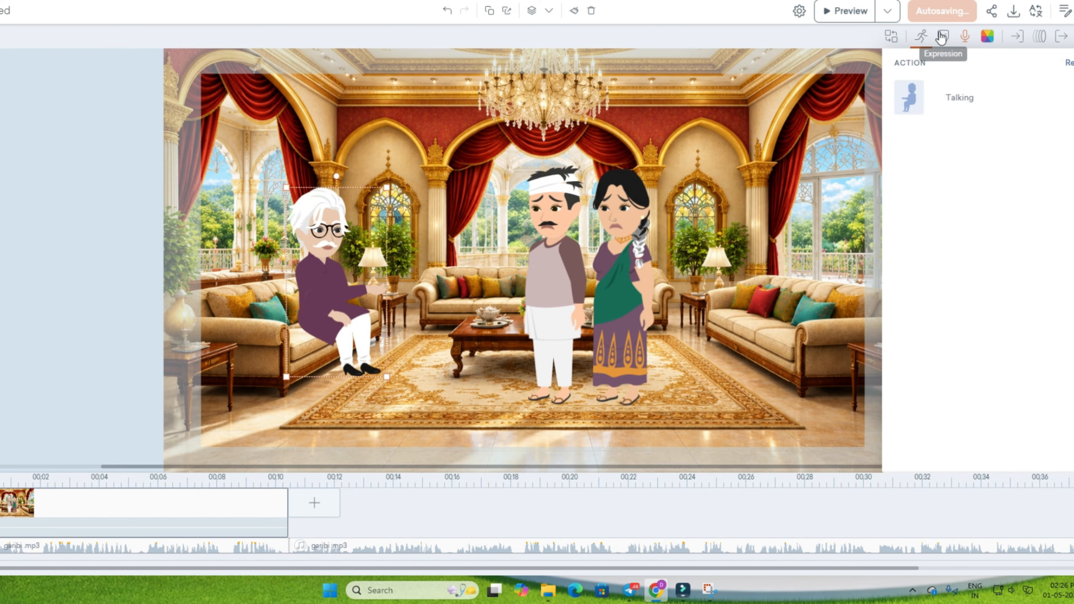
pyautogui.click(936, 220)
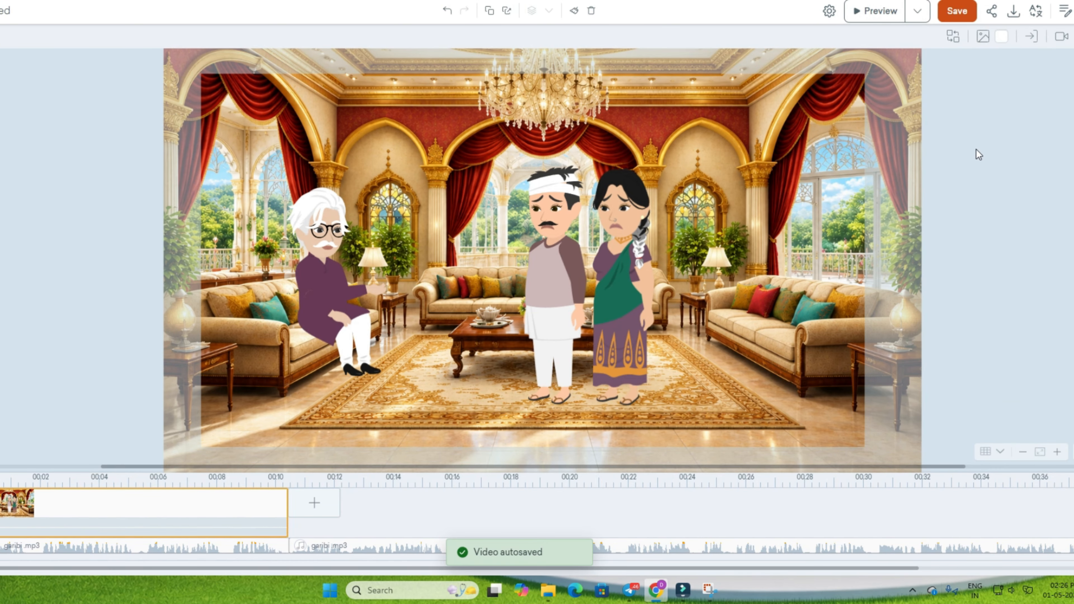
# Add a camera framing the seated old man and the standing couple, and preview the first scene
pyautogui.click(1061, 36)
pyautogui.moveTo(361, 156); pyautogui.dragTo(245, 126)
pyautogui.click(612, 196)
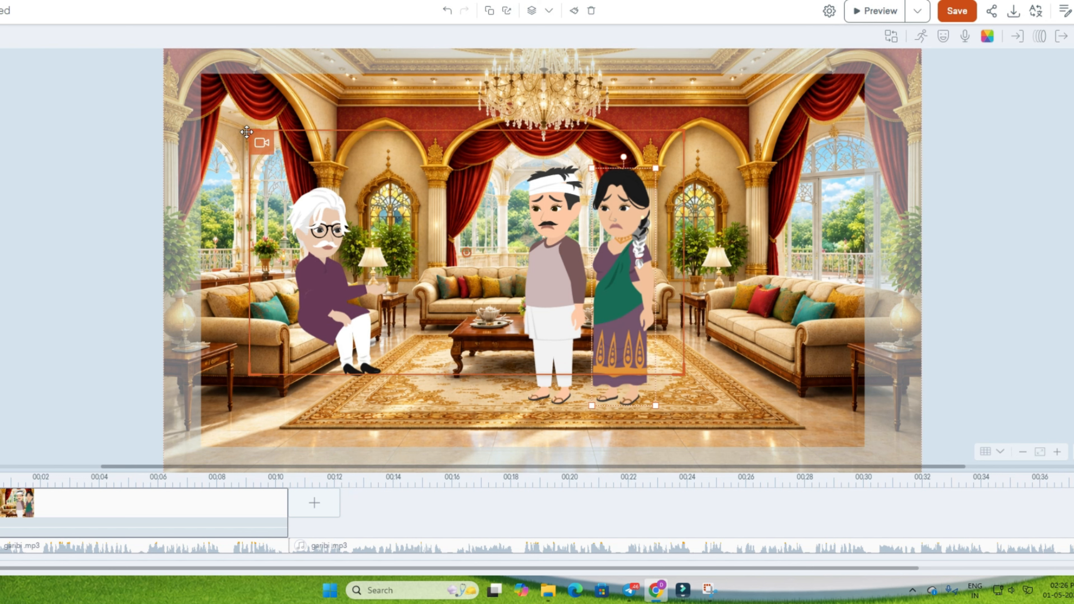
pyautogui.click(190, 492)
pyautogui.click(860, 13)
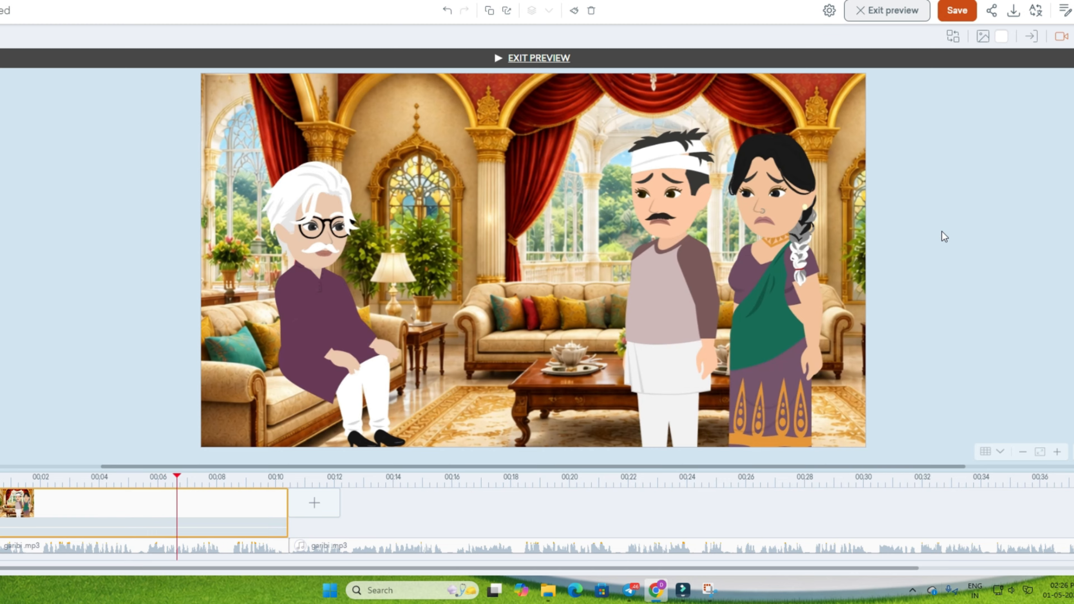
pyautogui.moveTo(627, 342)
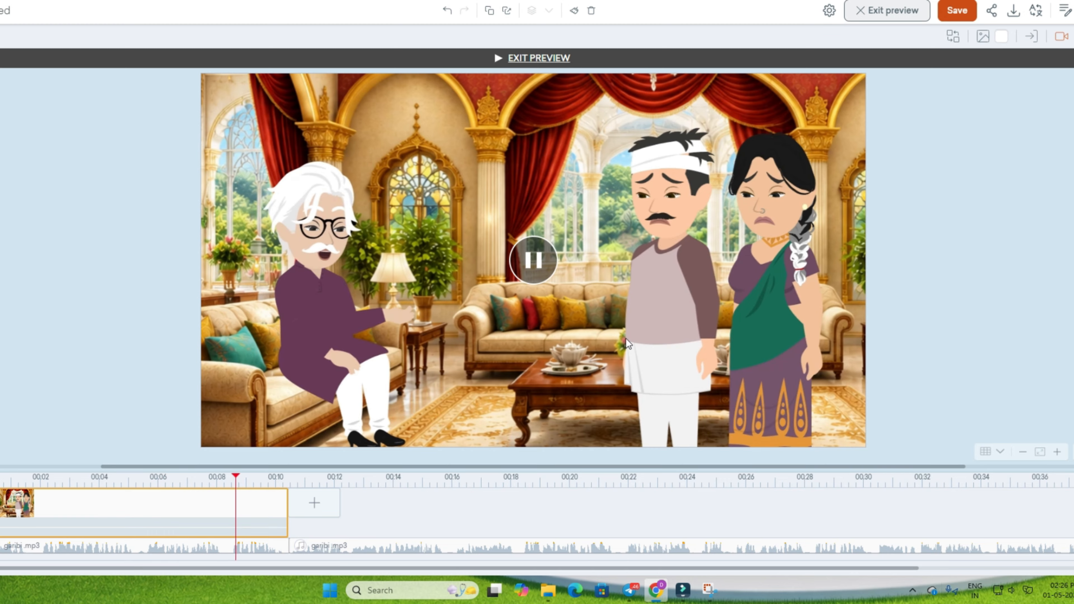
# Add a second scene that continues the last one and preview it
pyautogui.click(328, 499)
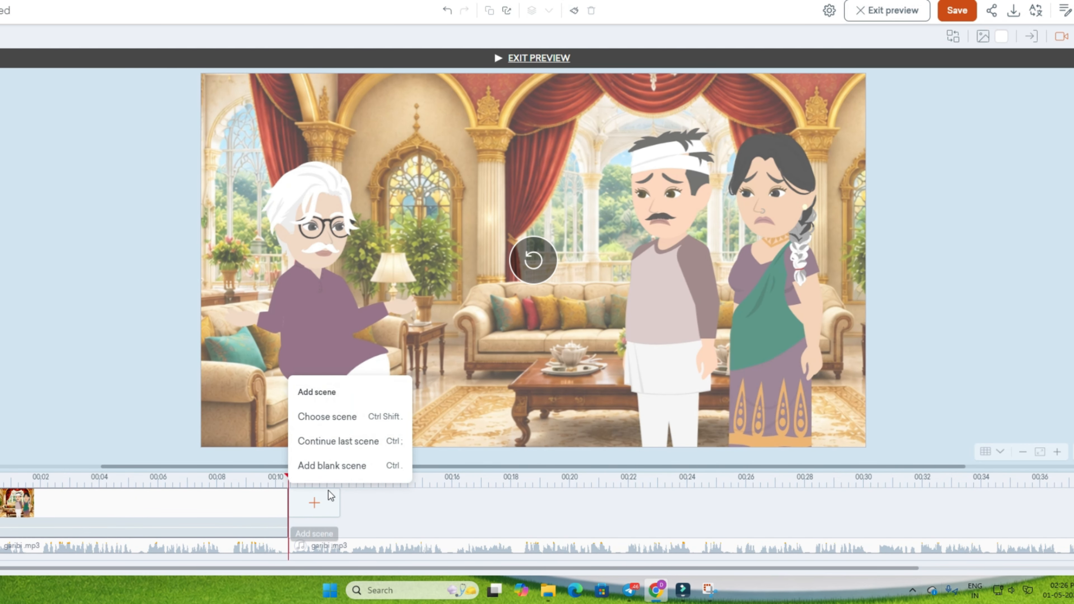
pyautogui.click(346, 442)
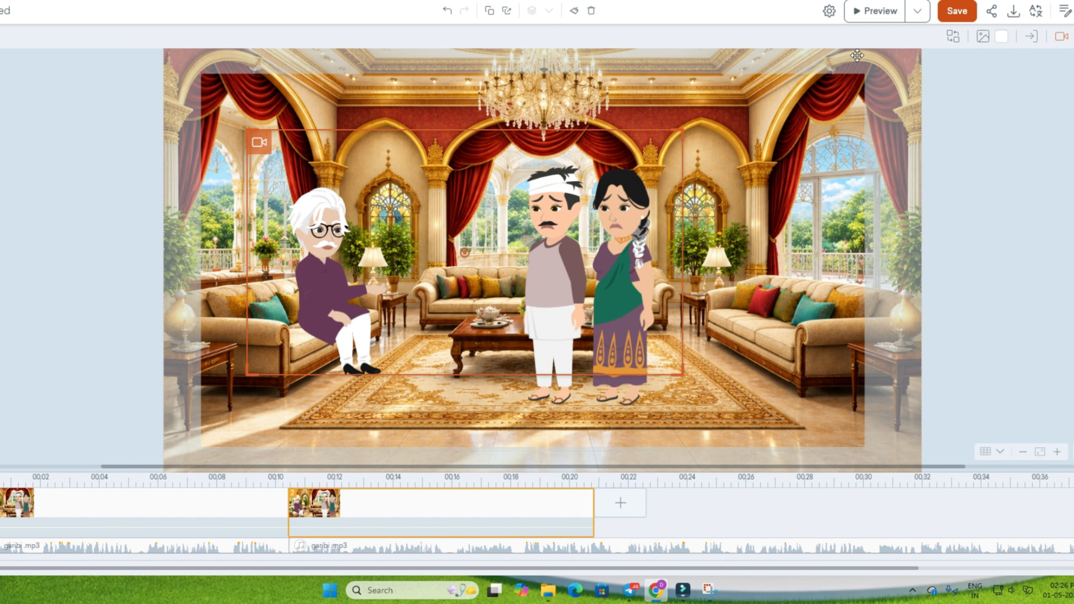
pyautogui.click(872, 12)
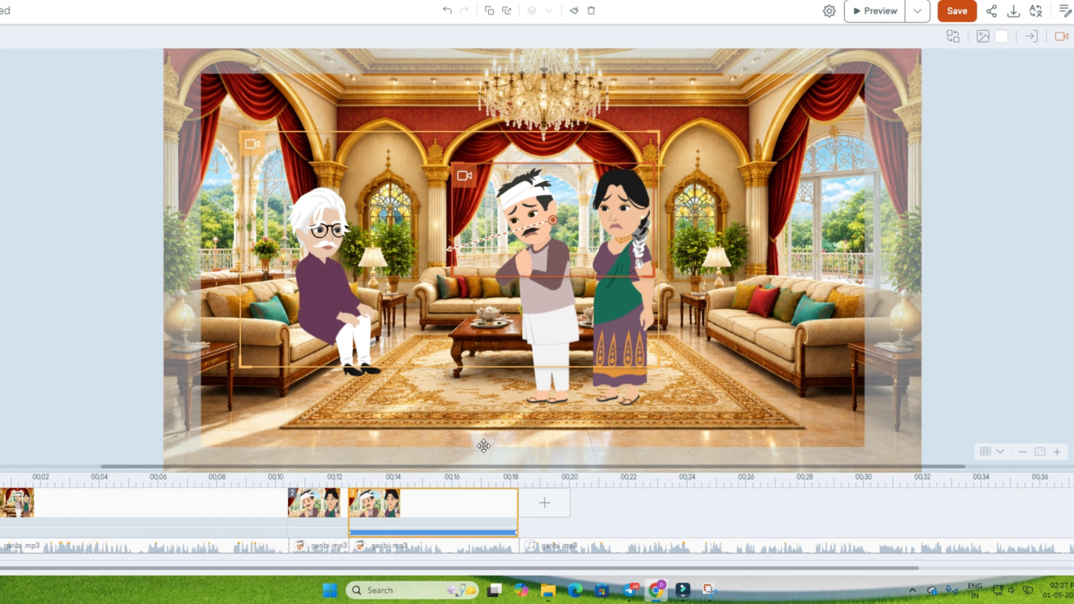
# Shorten the third scene's camera movement to about 0.5 s and preview playback from the second scene
pyautogui.click(530, 223)
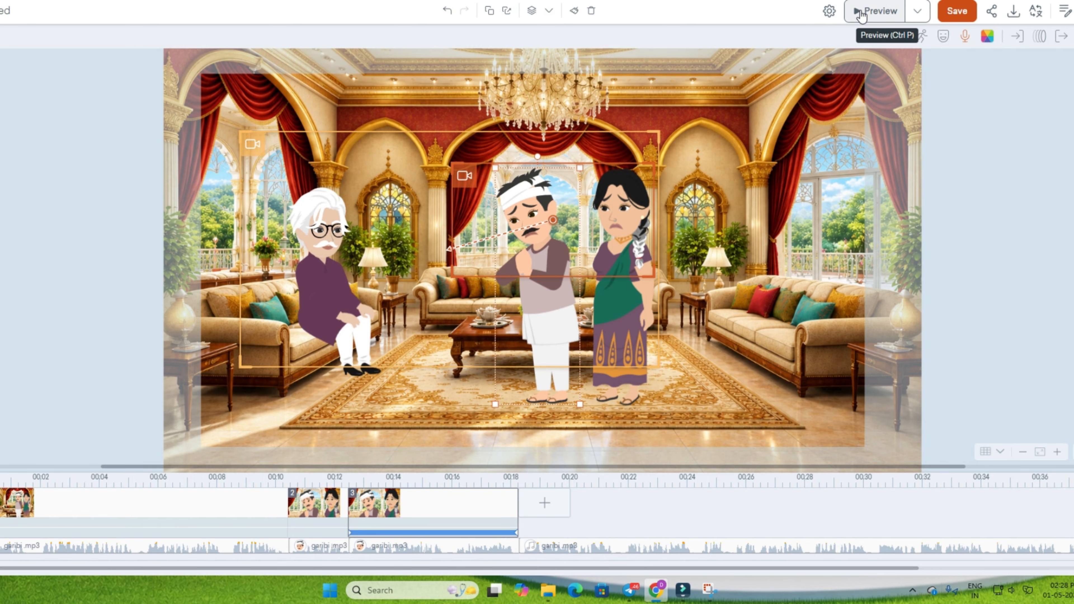
pyautogui.moveTo(516, 533); pyautogui.dragTo(363, 533)
pyautogui.click(322, 508)
pyautogui.click(865, 14)
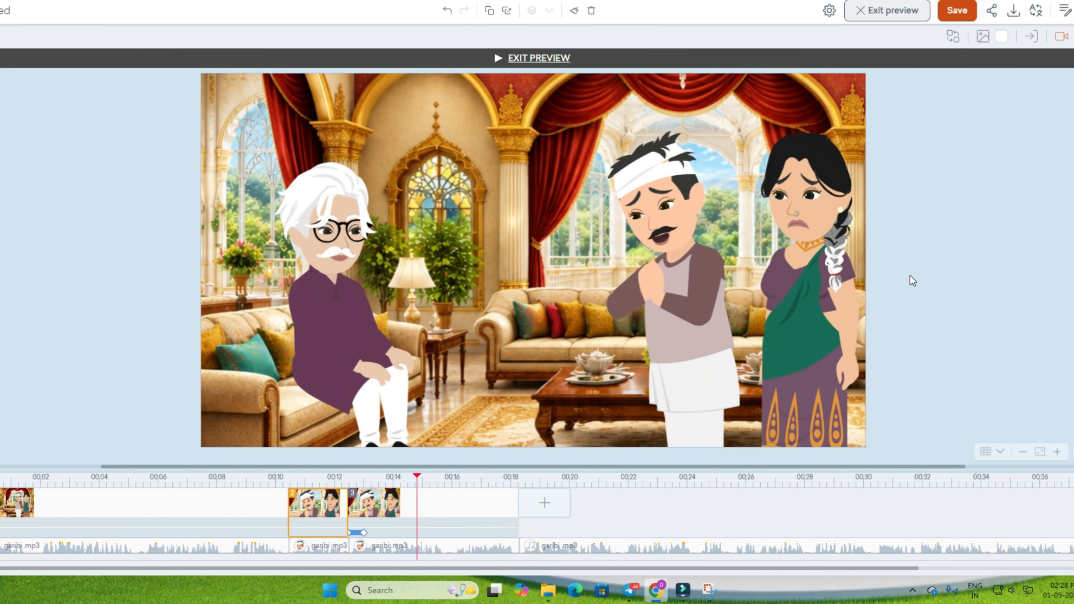
pyautogui.moveTo(858, 383)
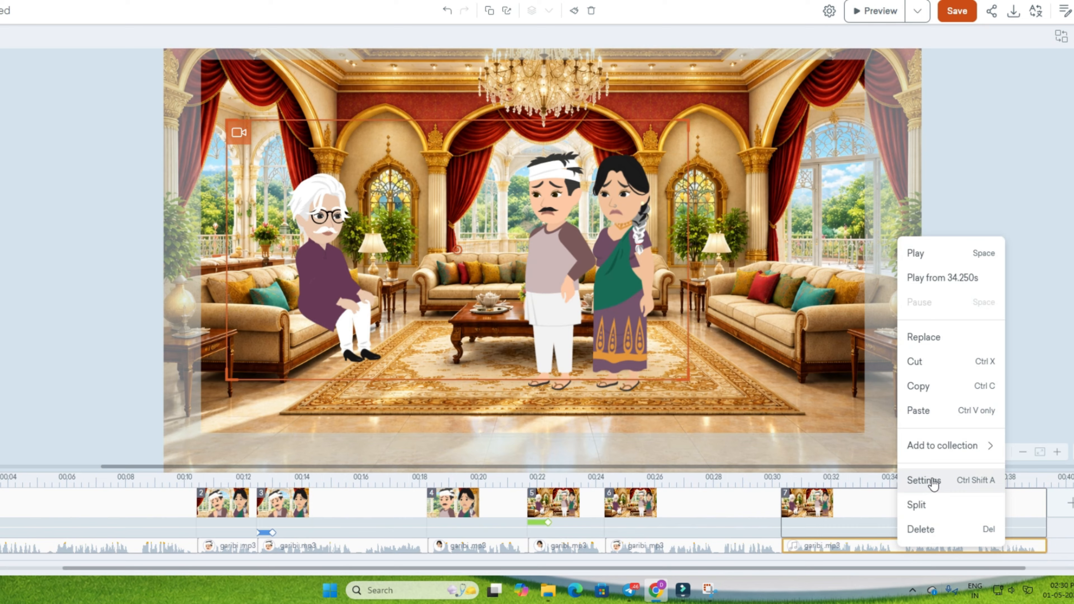
# Assign the seventh scene's garibi.mp3 clip to the man in the white turban in the audio settings
pyautogui.click(921, 480)
pyautogui.click(532, 197)
pyautogui.click(568, 237)
pyautogui.click(1032, 366)
# Add a camera movement to the seventh scene, ending on a tighter 357.57 × 201.13 px frame, with a duration of about 6.4 s
pyautogui.click(1058, 41)
pyautogui.click(996, 153)
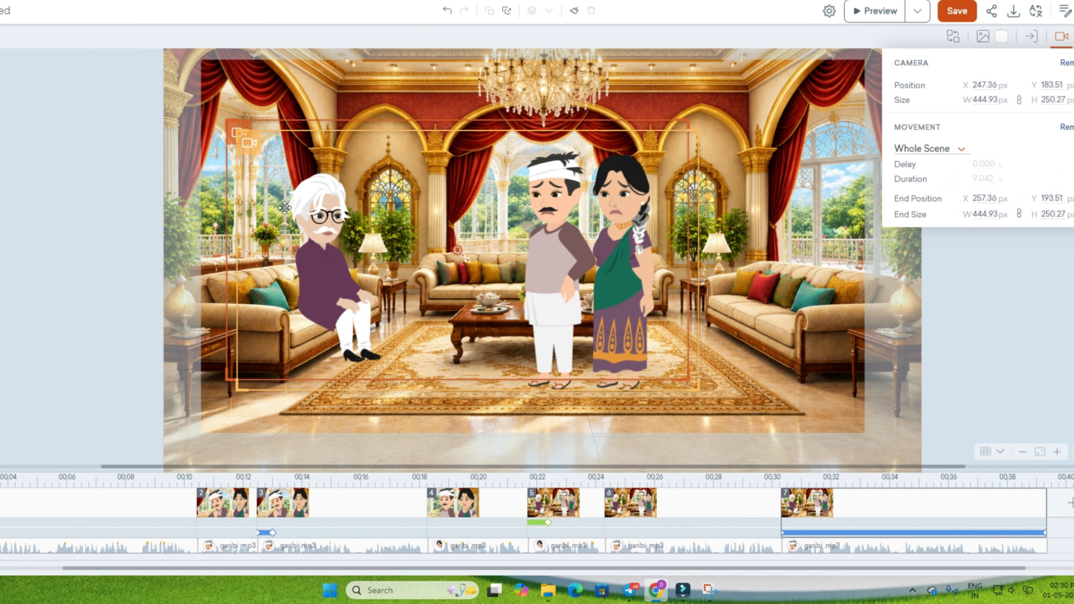
pyautogui.moveTo(244, 132); pyautogui.dragTo(280, 137)
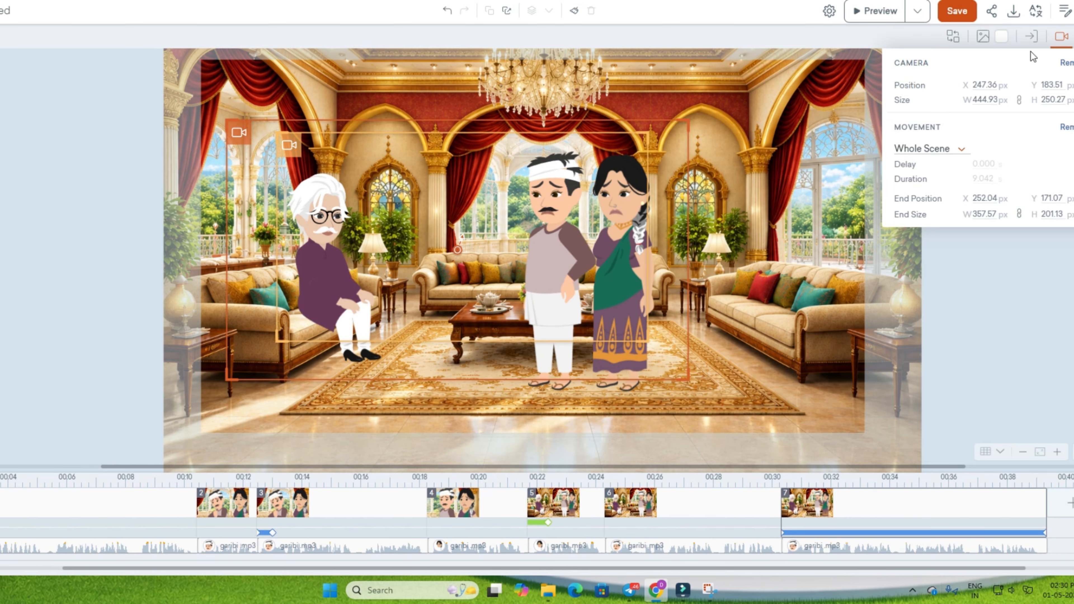
pyautogui.click(1060, 38)
pyautogui.moveTo(1044, 532); pyautogui.dragTo(968, 532)
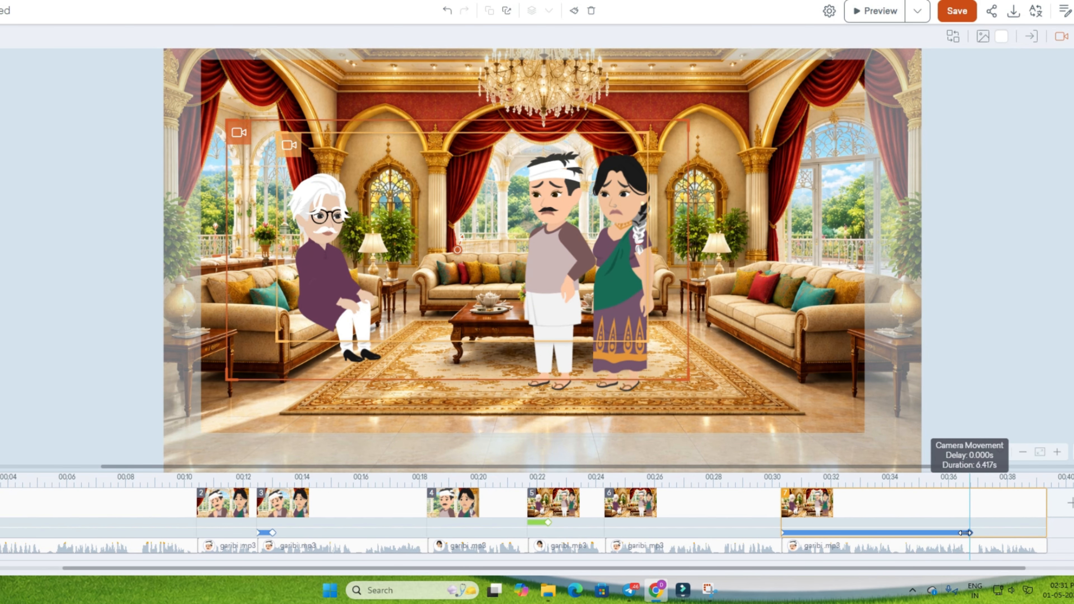
# Preview the assembled scenes and follow the playback along the timeline to the last scene
pyautogui.click(712, 509)
pyautogui.click(874, 11)
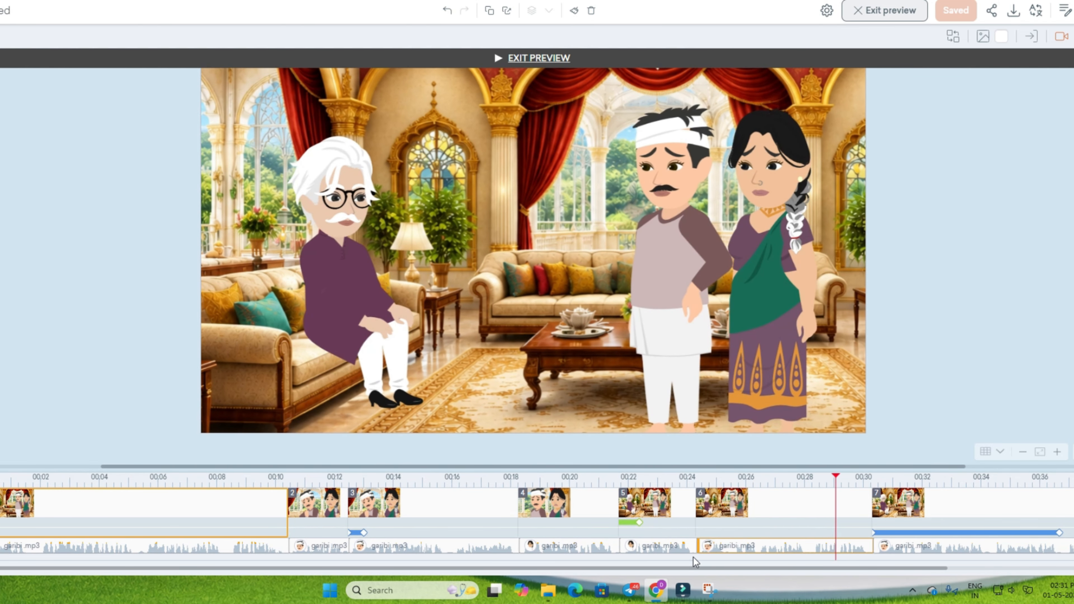
pyautogui.moveTo(713, 568); pyautogui.dragTo(896, 564)
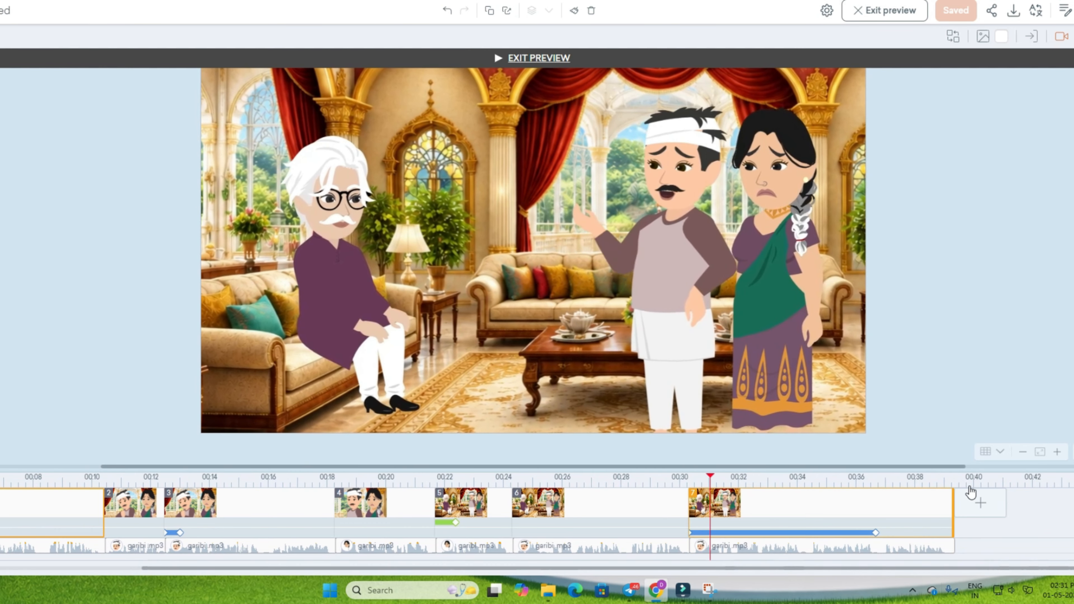